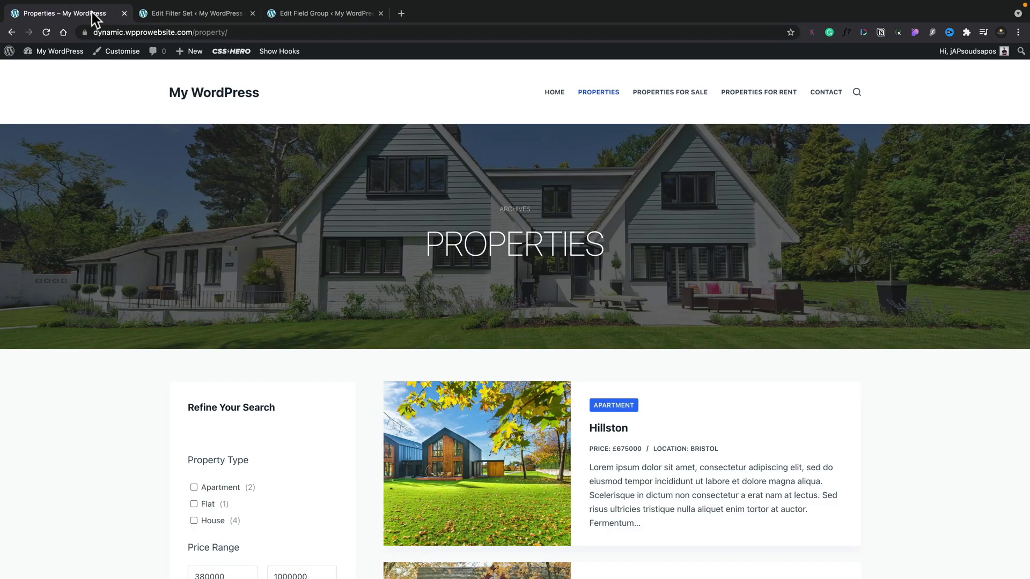
Step: Tick Apartment and lower the maximum price to 715000, leaving only Hillston (1 property found)
scroll(110, 290, "down", 5)
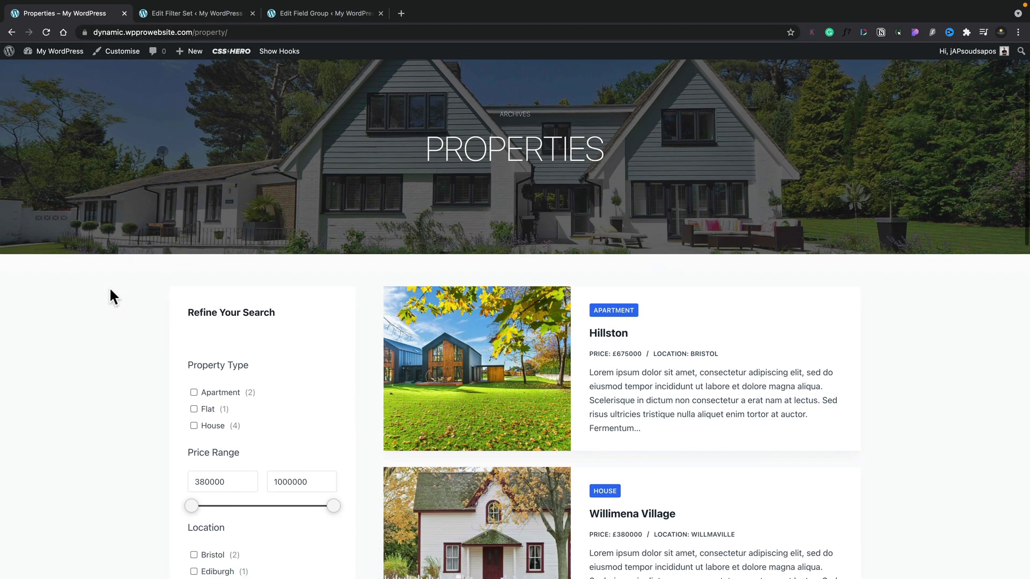
scroll(111, 291, "down", 4)
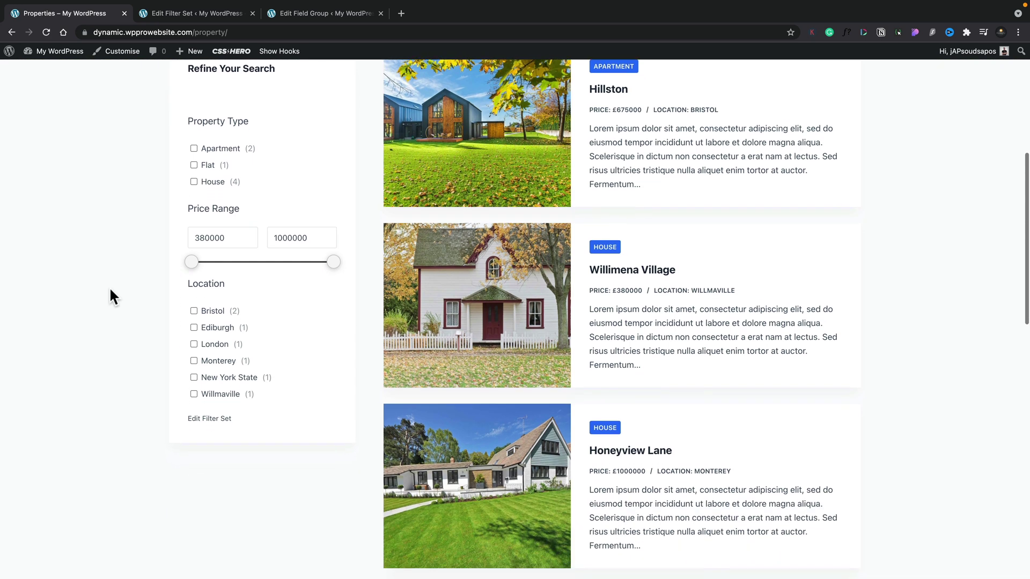
scroll(111, 290, "up", 3)
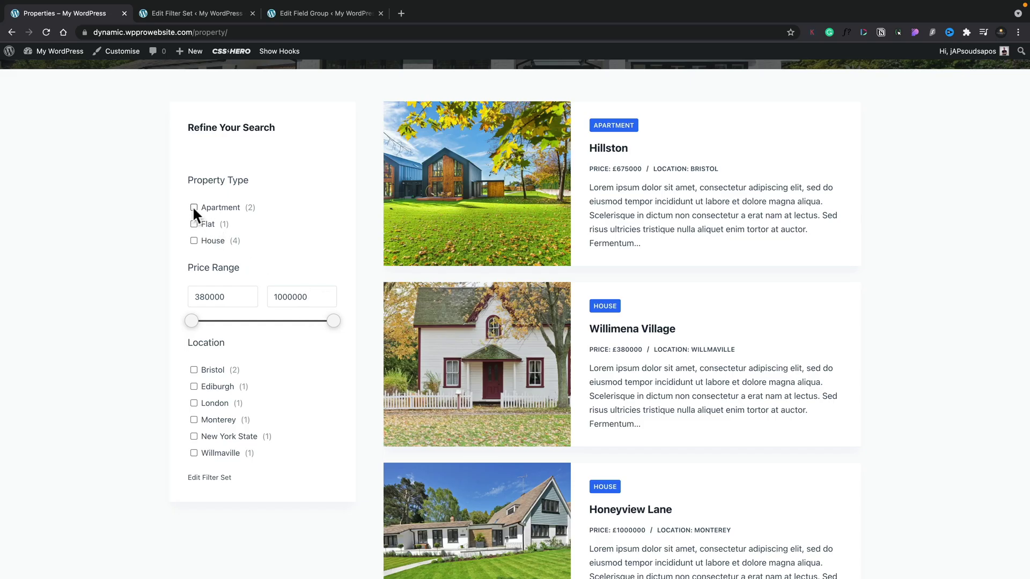
left_click(194, 208)
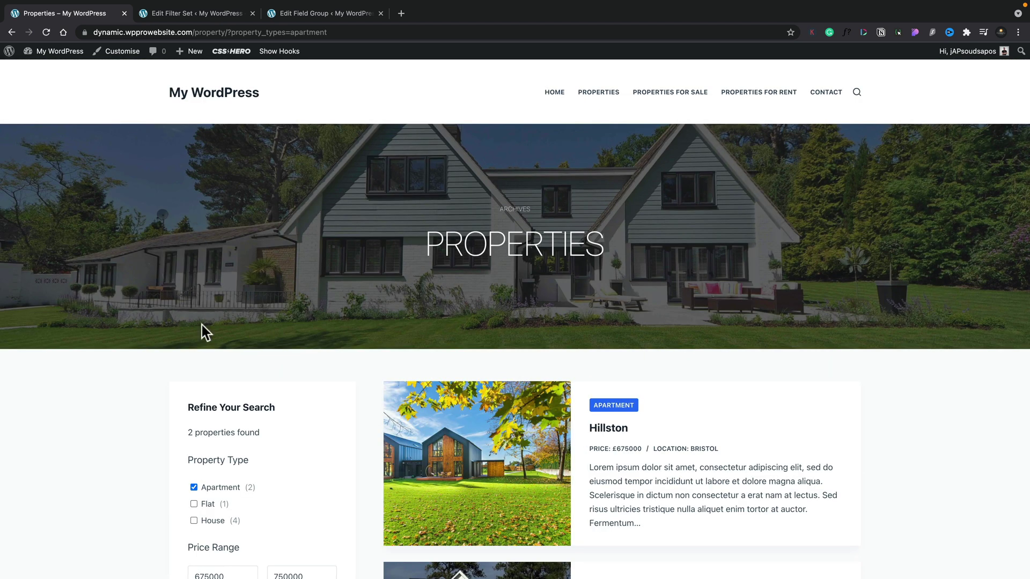
scroll(202, 325, "down", 4)
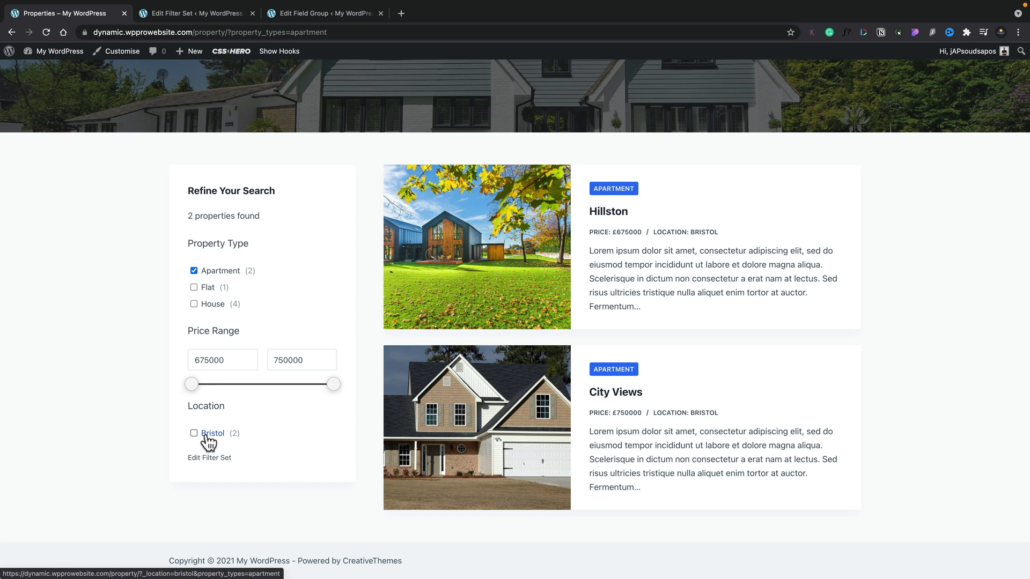
left_click_drag(333, 387, 279, 392)
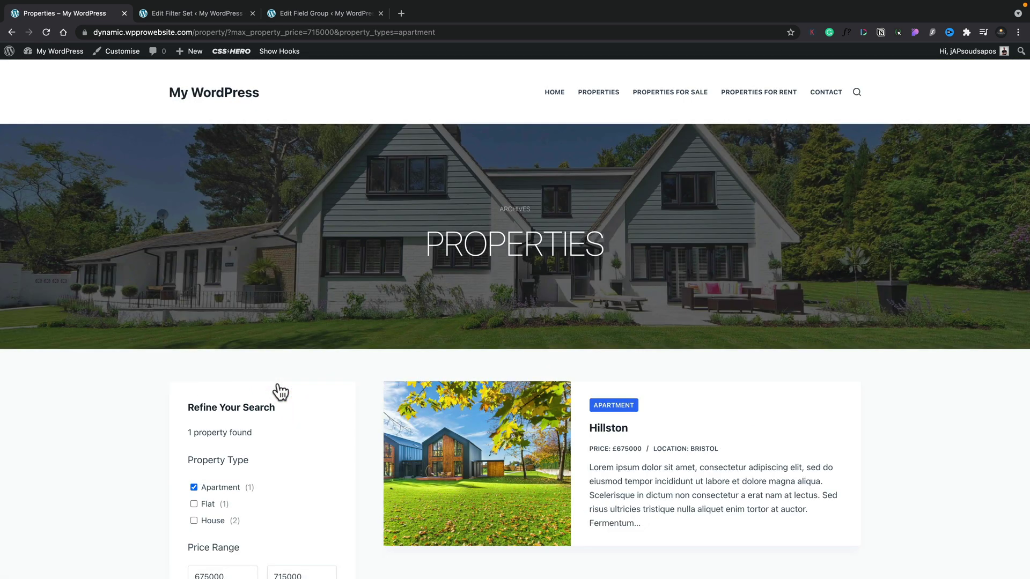
scroll(280, 393, "down", 3)
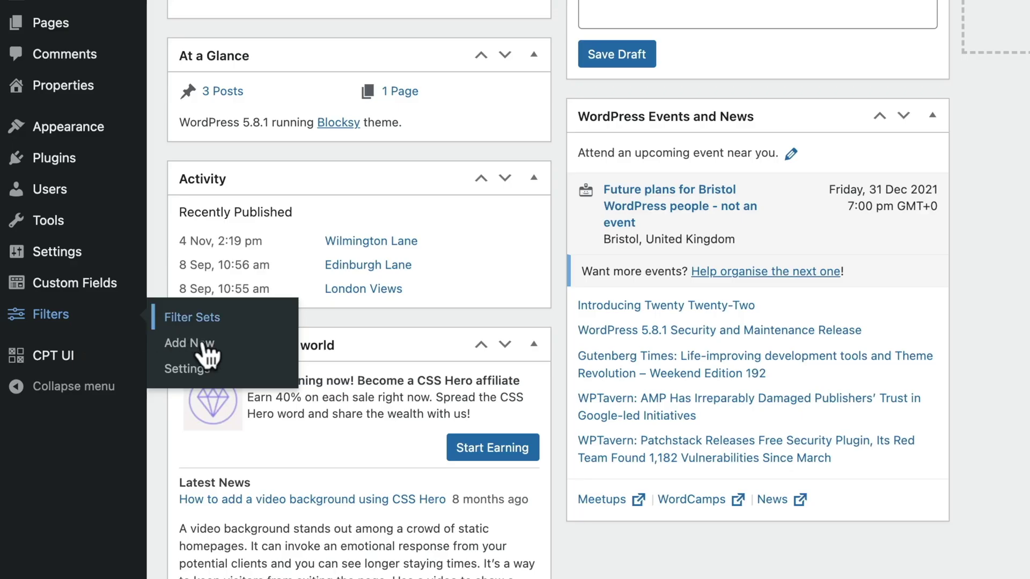
Step: Review Filter Everything settings and the URL Var Names tab listing _location, property_sale, property_types, property_price
left_click(185, 369)
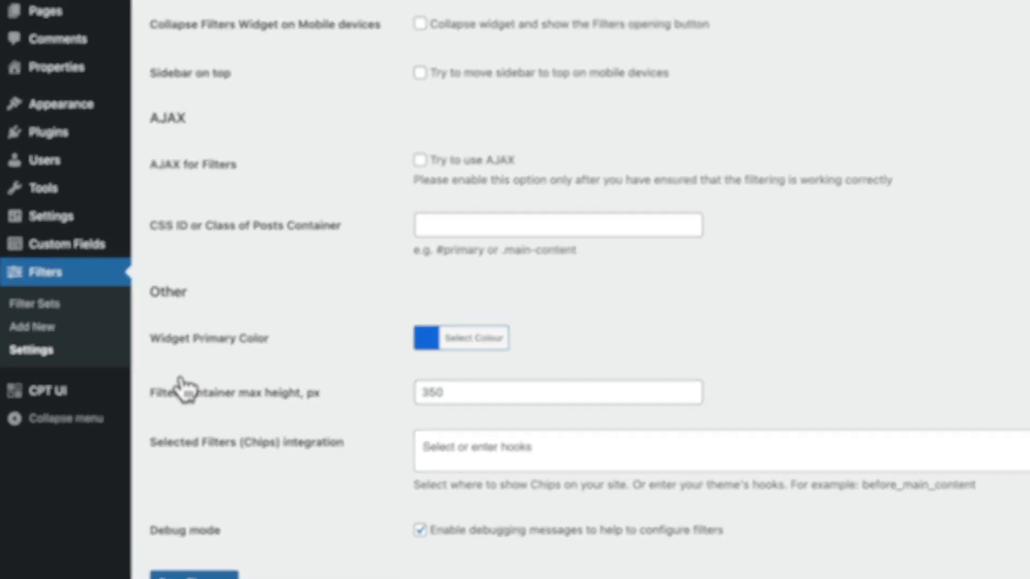
scroll(208, 348, "down", 1)
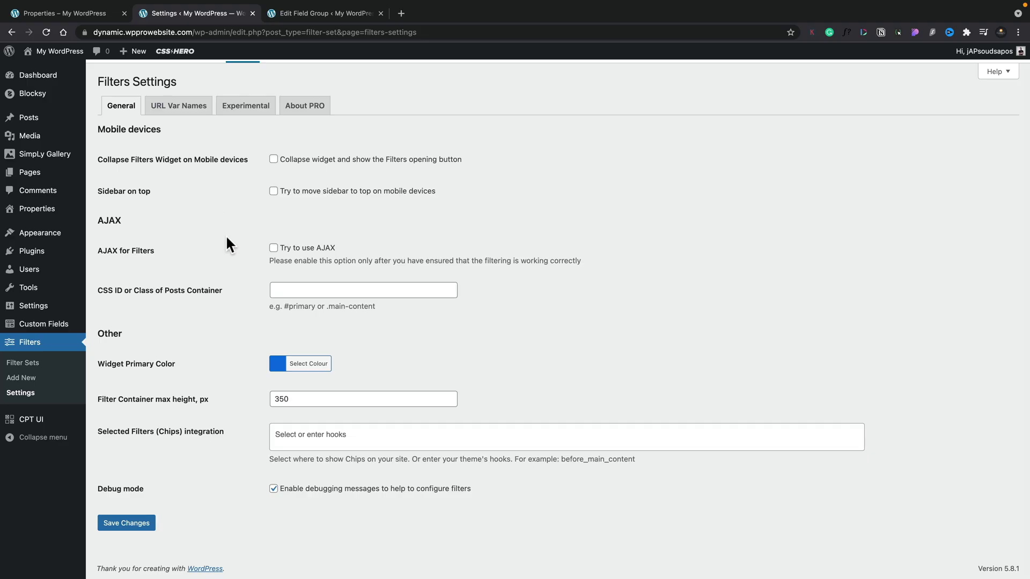
left_click(184, 116)
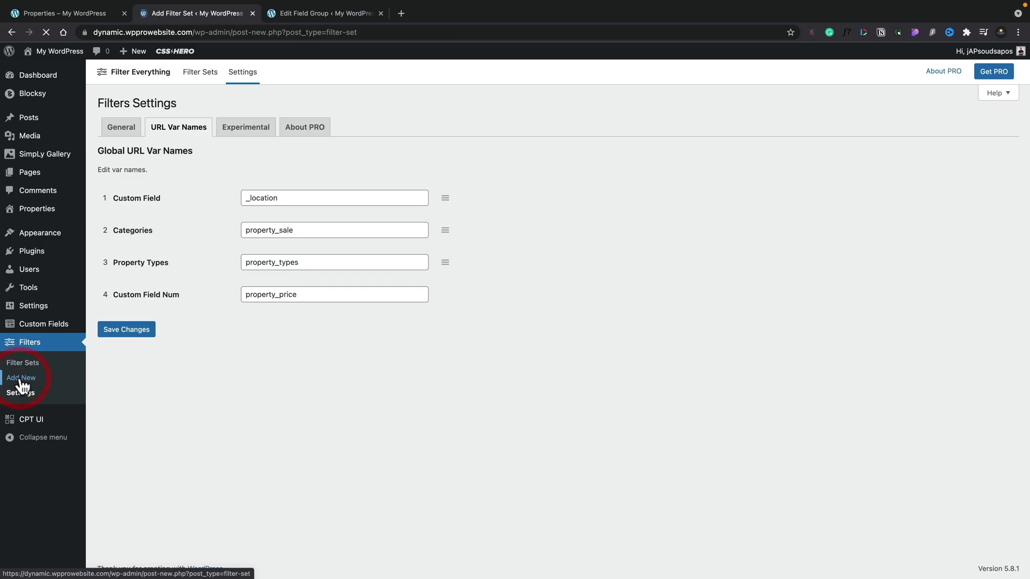
Step: Name the new filter set 'Filter Sample' and set its post type to Properties
left_click(141, 129)
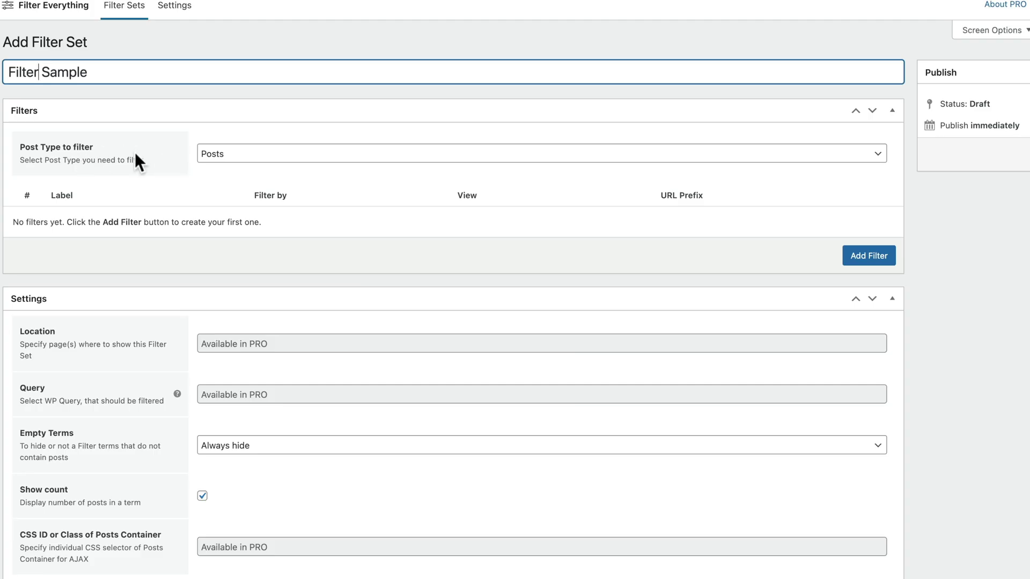
left_click(230, 156)
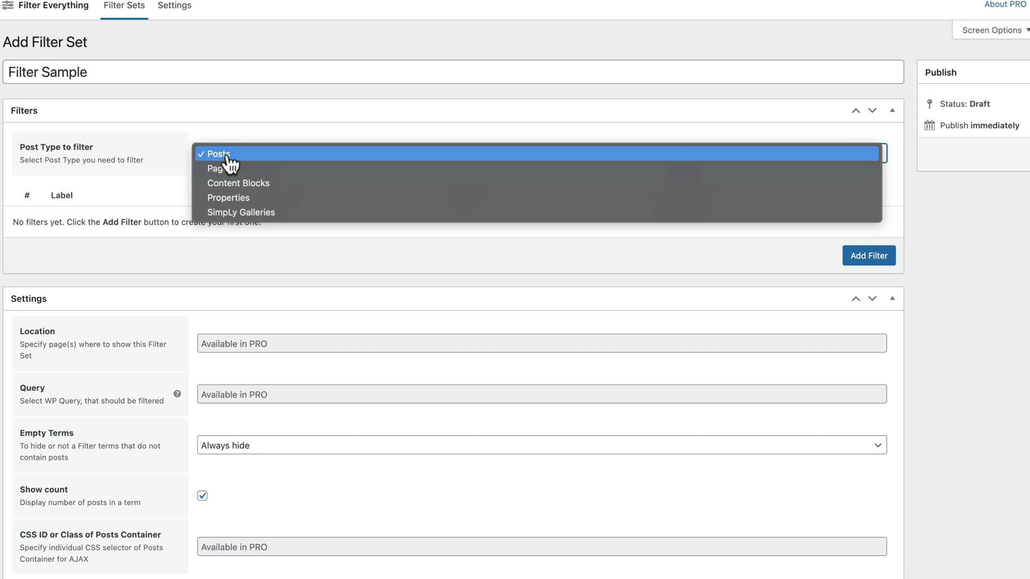
left_click(230, 199)
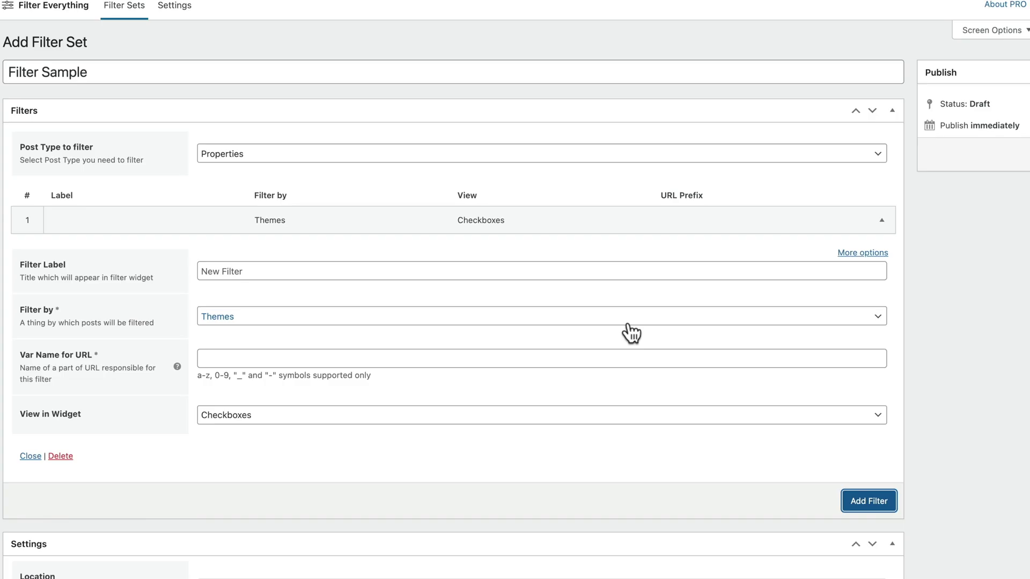
scroll(632, 334, "down", 2)
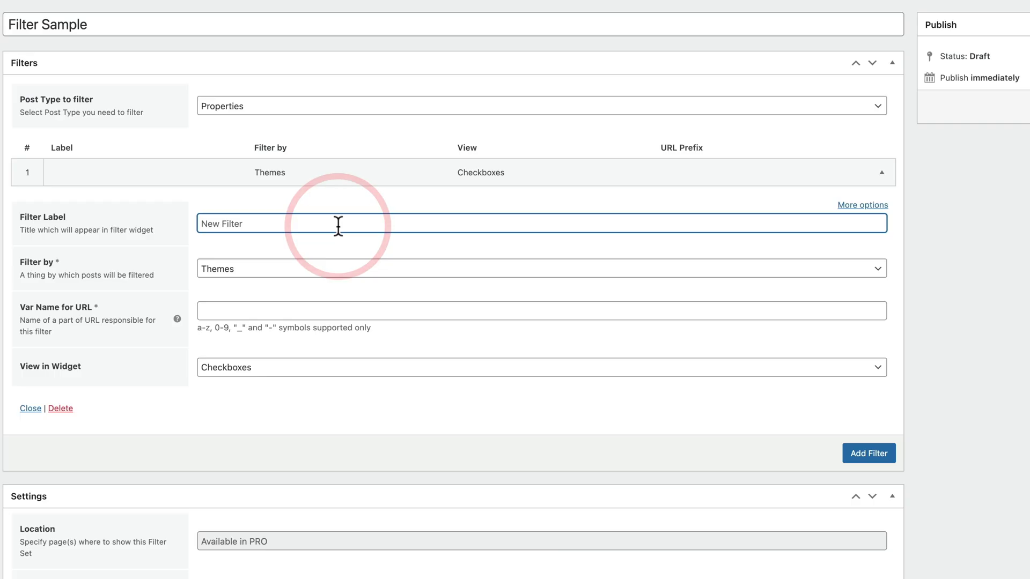
Step: Label the first filter 'Location' and set Filter by to Custom Field
type("Location")
left_click(267, 269)
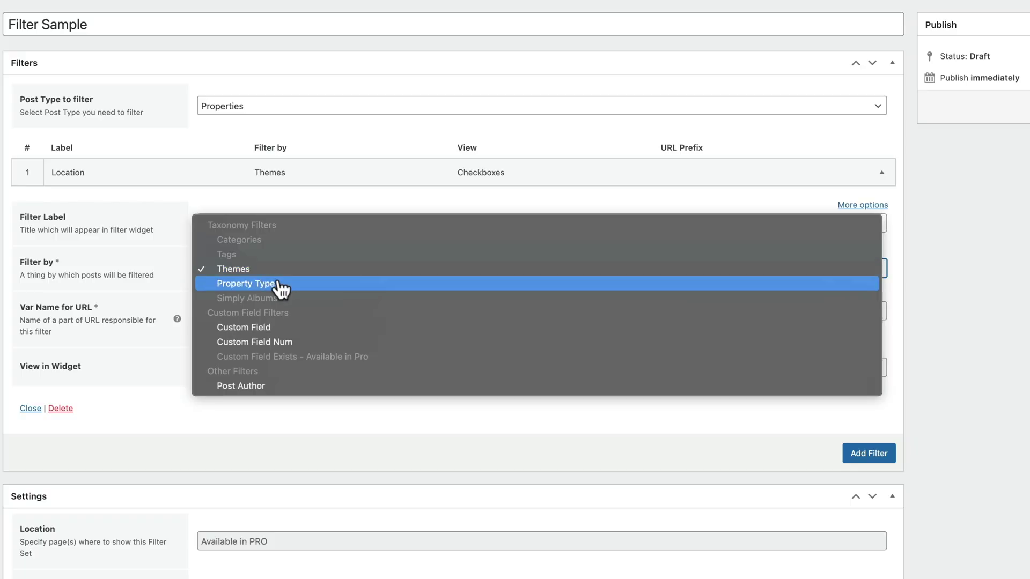
left_click(290, 329)
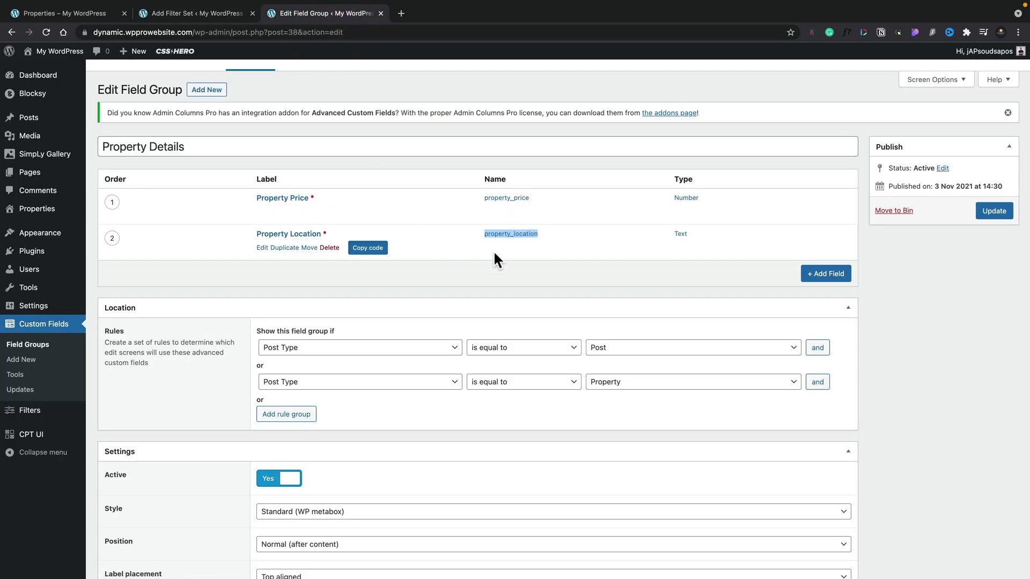
Step: Copy property_location from the Property Details field group into the Location filter's Meta Key
left_click(493, 252)
left_click_drag(540, 235, 491, 234)
right_click(482, 231)
left_click(519, 328)
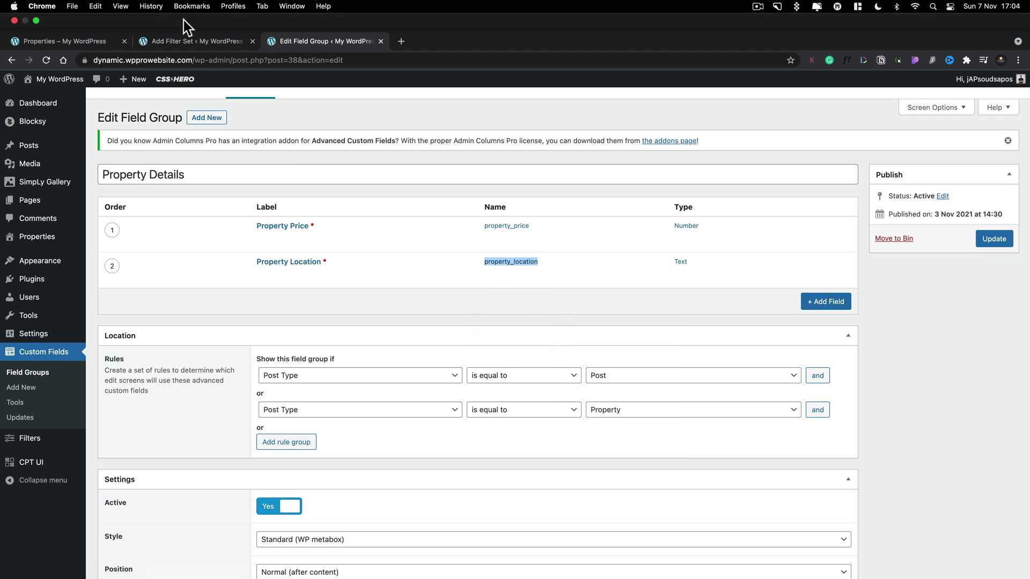
left_click(188, 13)
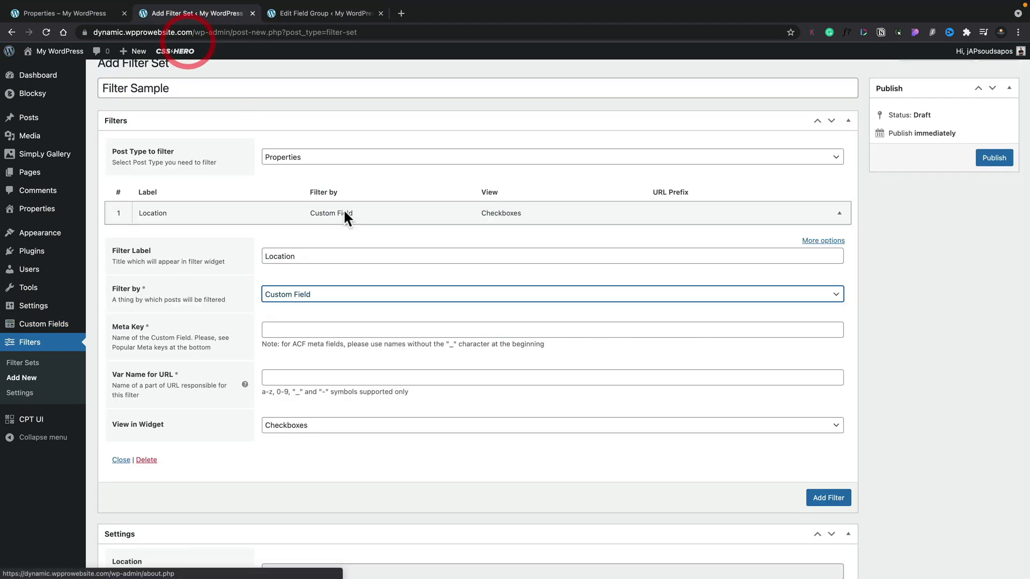
left_click(294, 329)
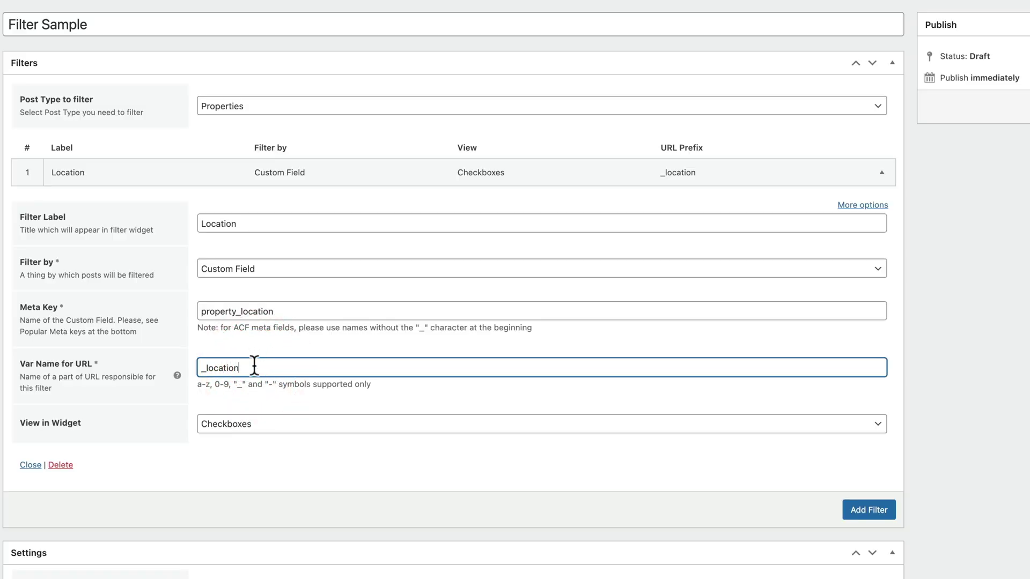
Step: Keep the Location filter as Checkboxes and reveal its Filter Logic and Sort Terms options
left_click(267, 432)
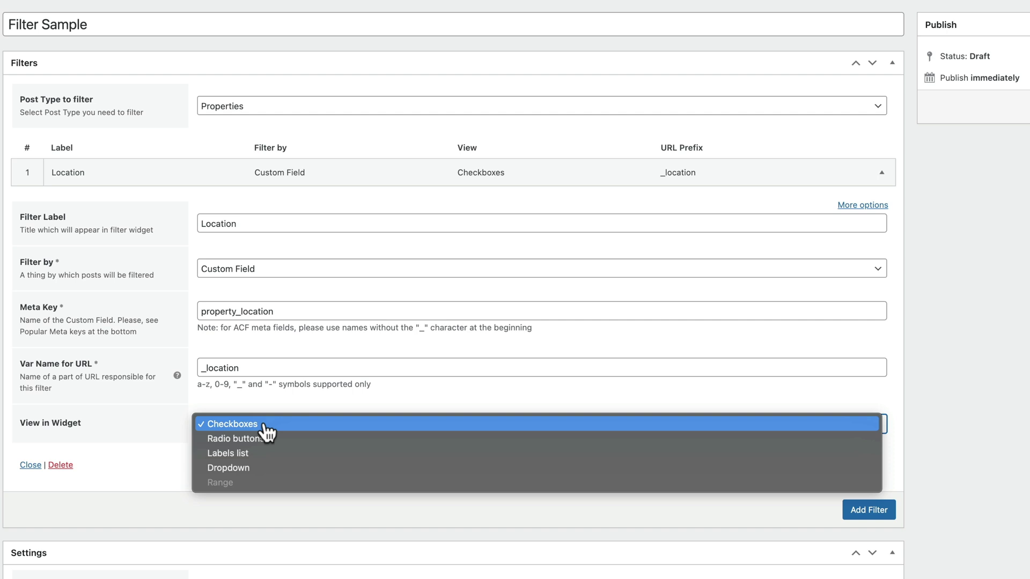
left_click(265, 425)
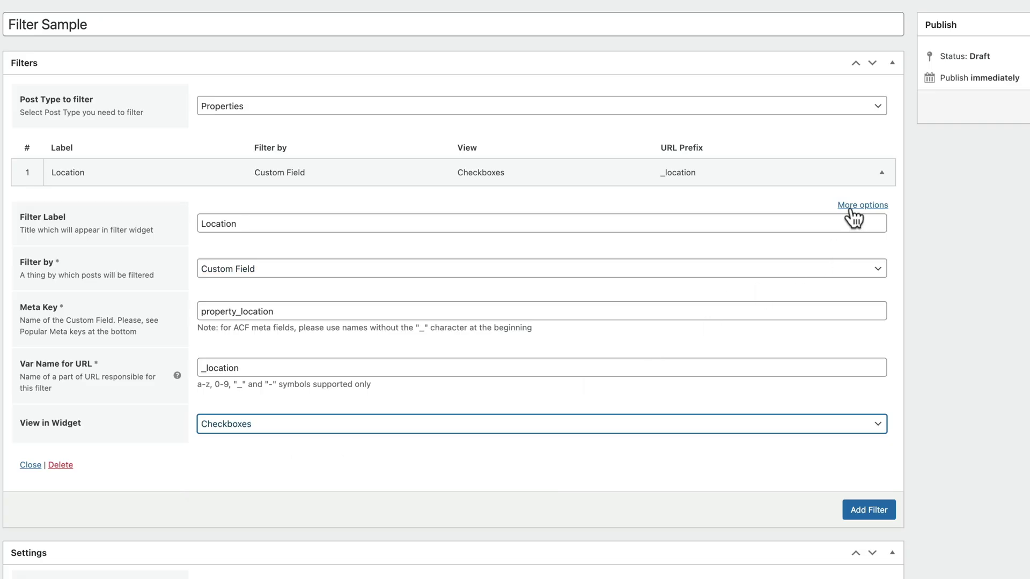
left_click(854, 206)
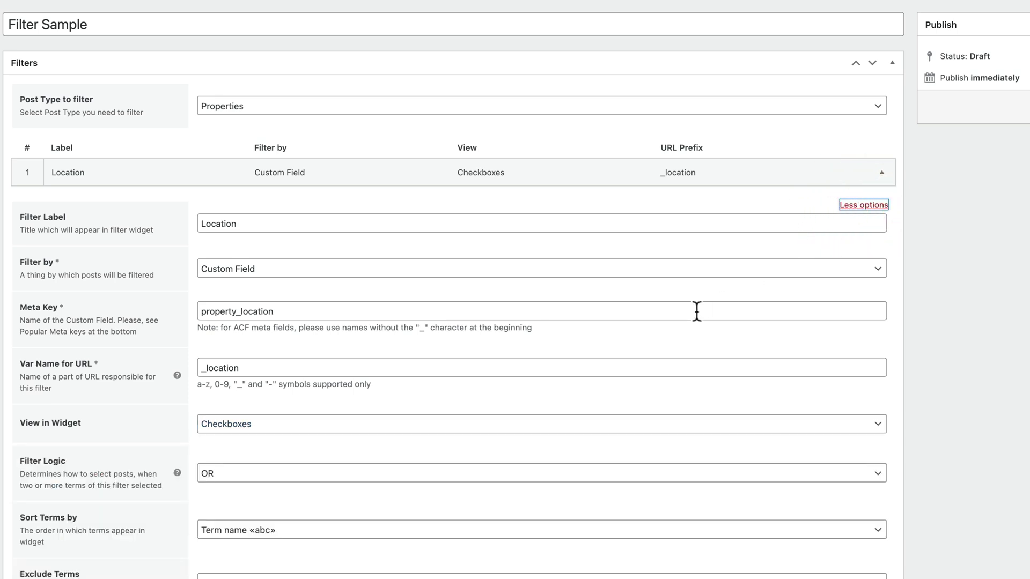
scroll(697, 311, "down", 5)
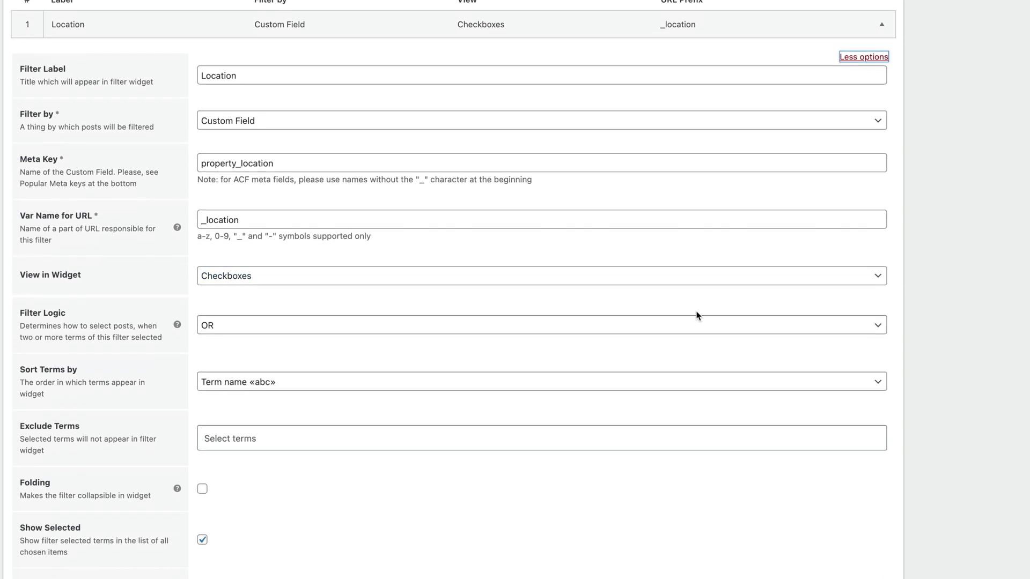
scroll(698, 315, "down", 1)
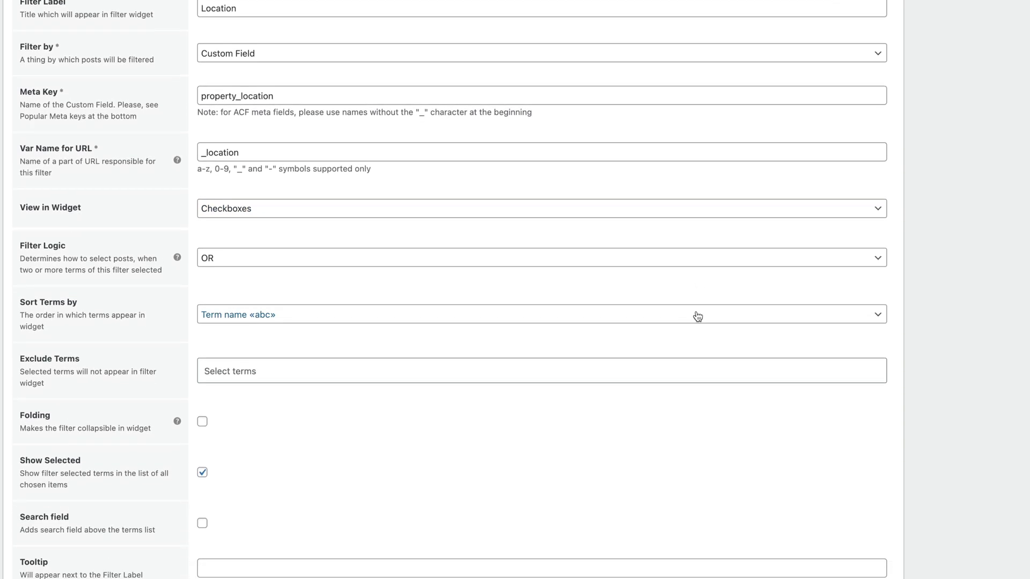
scroll(269, 264, "down", 1)
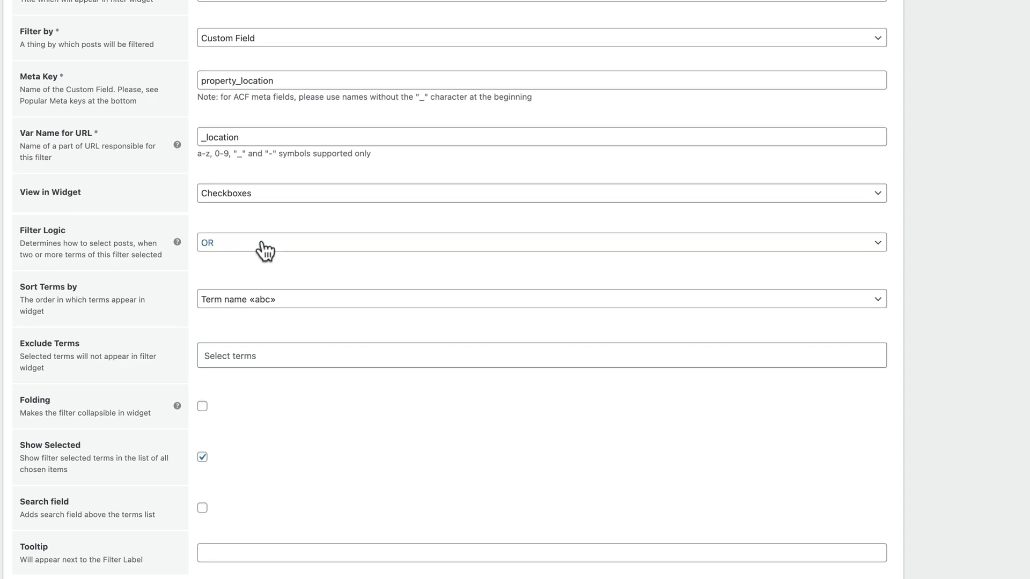
left_click(265, 250)
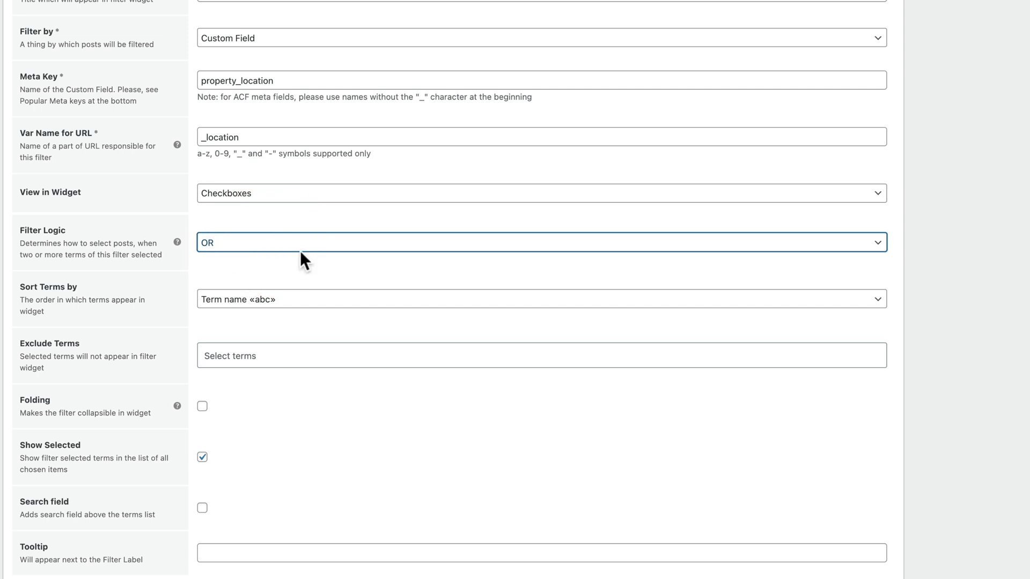
scroll(300, 252, "down", 2)
left_click(262, 196)
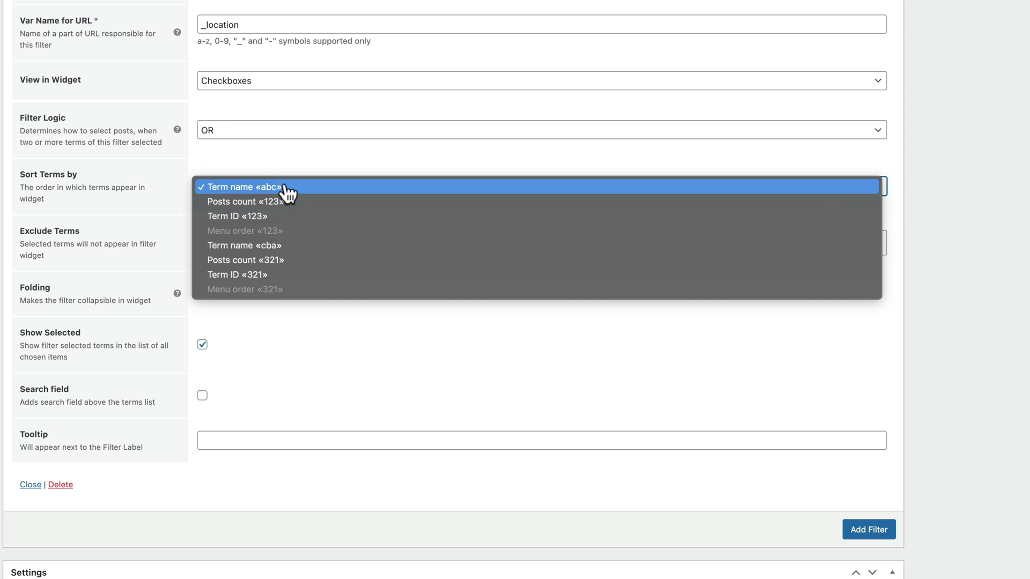
left_click(286, 188)
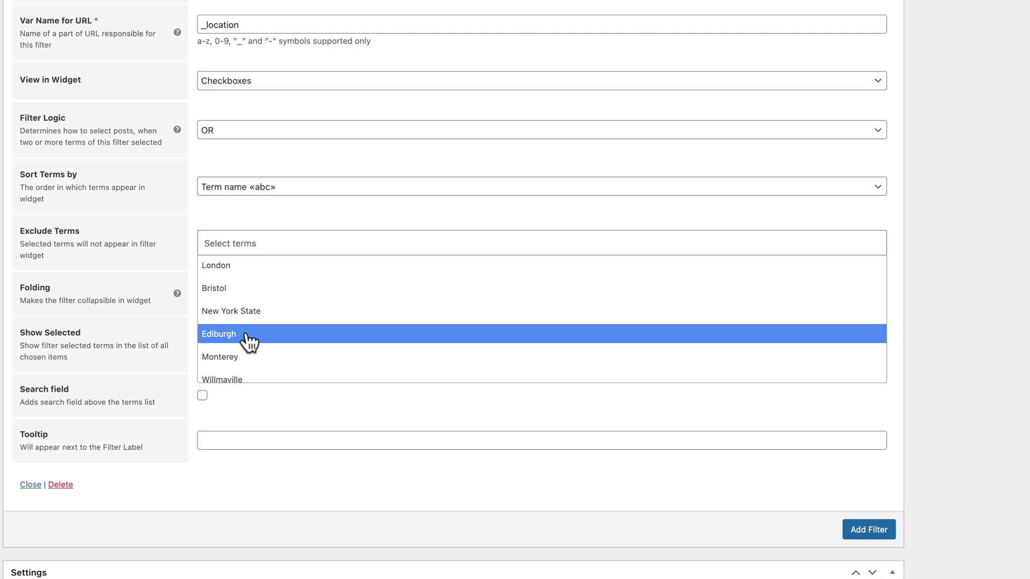
left_click(246, 333)
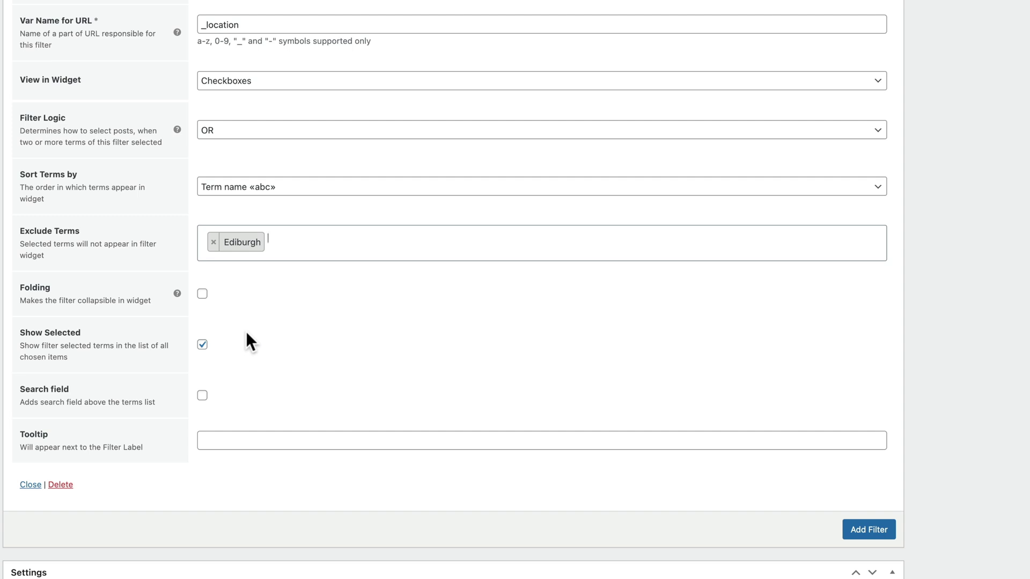
left_click(214, 242)
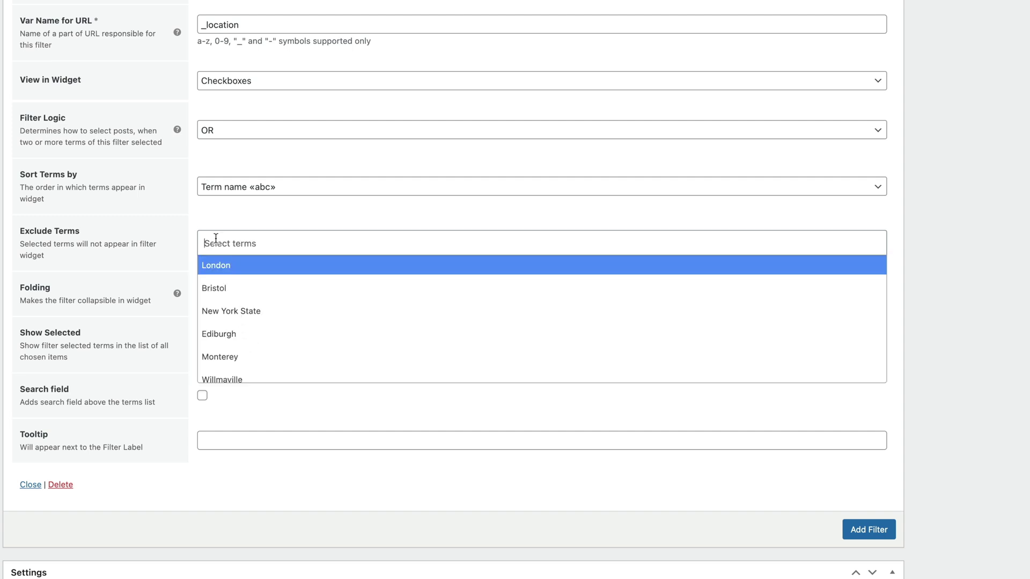
left_click(321, 400)
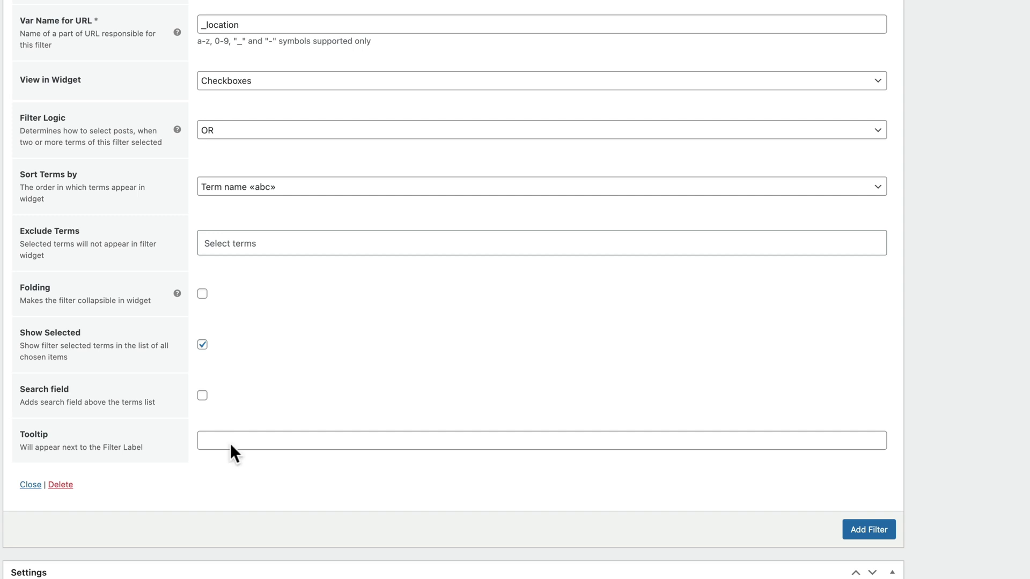
scroll(315, 429, "up", 7)
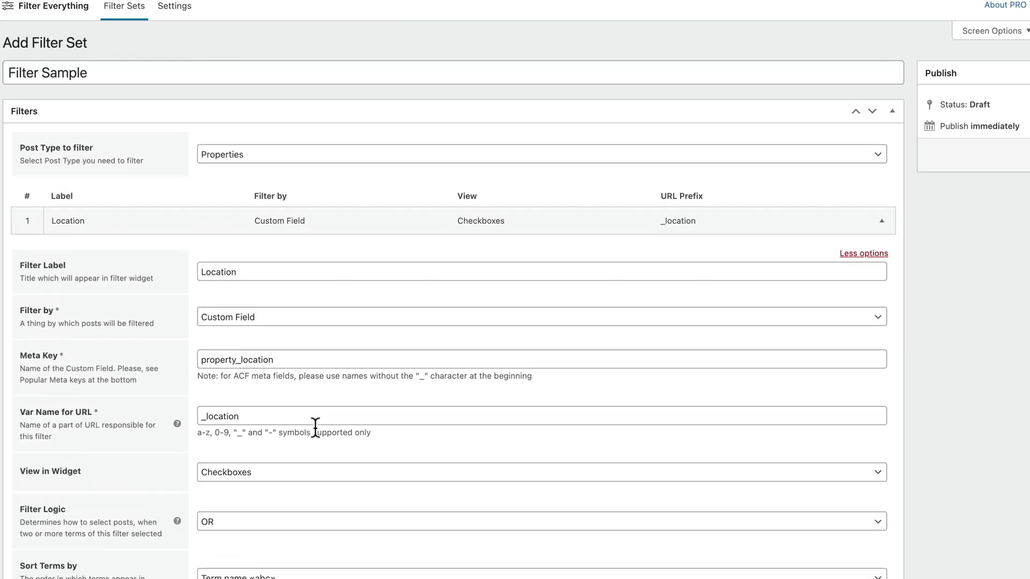
Step: Add a second filter, Price Property, filtering by Custom Field Num with meta key property_price
left_click(882, 220)
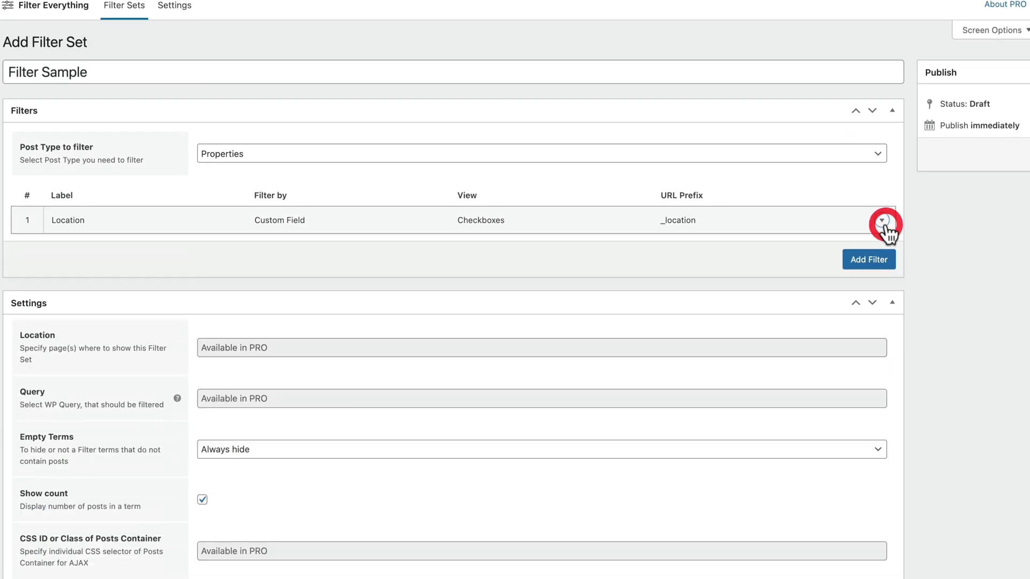
left_click(876, 263)
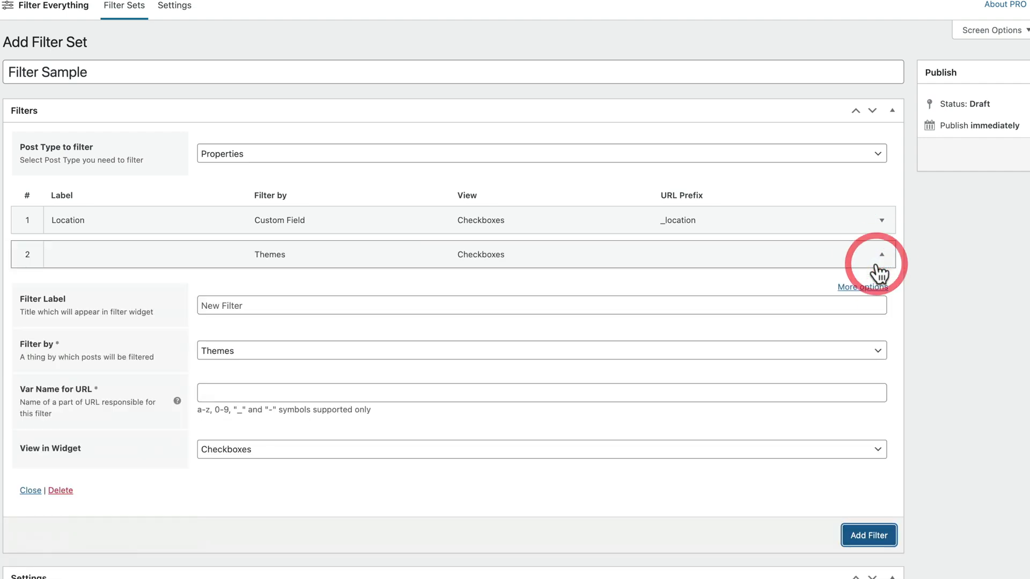
left_click(261, 302)
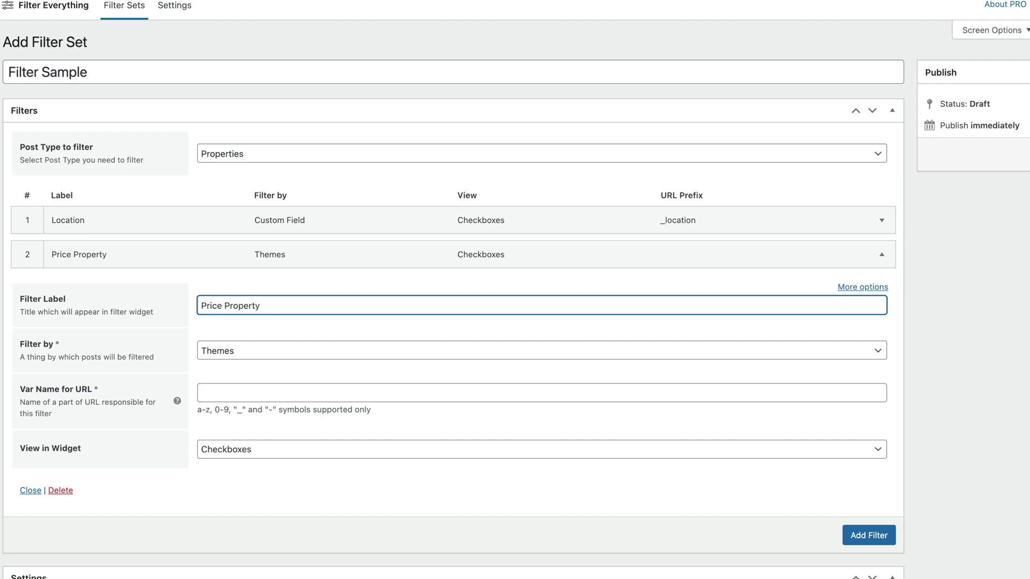
left_click(255, 350)
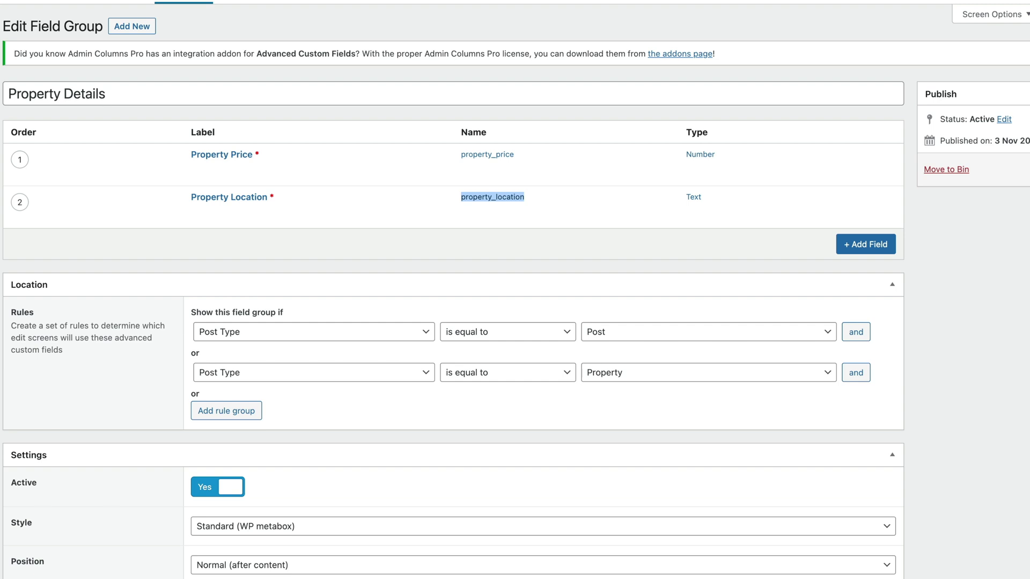
mouse_move(513, 173)
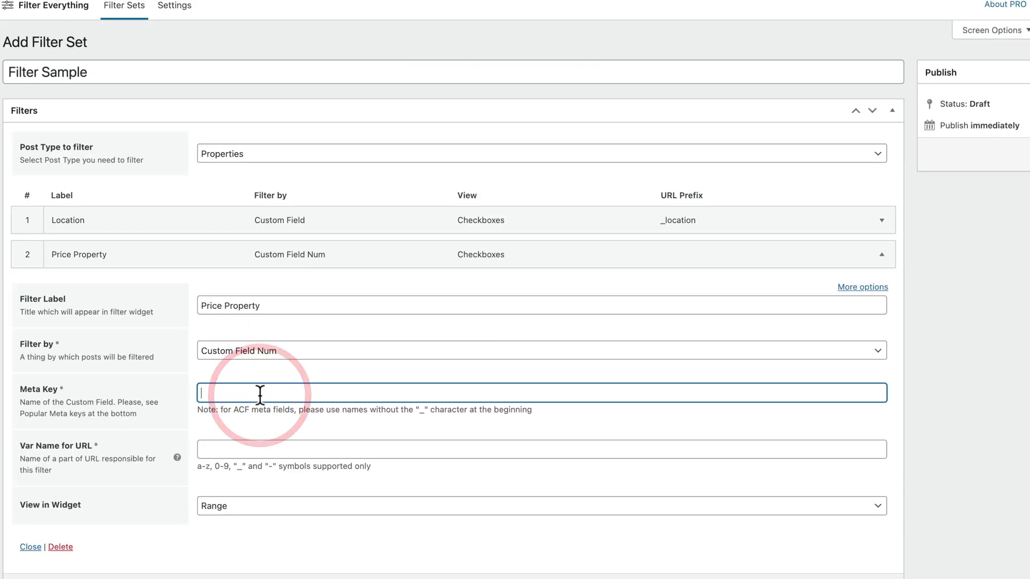
type("property_price")
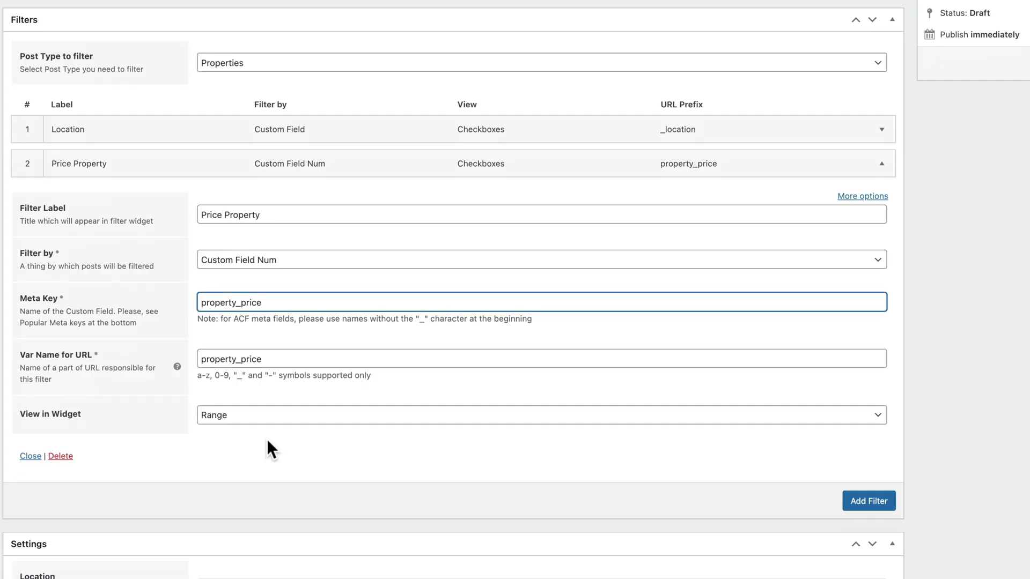
Step: Display the price filter as a Range and set its slider step to 10000
left_click(234, 426)
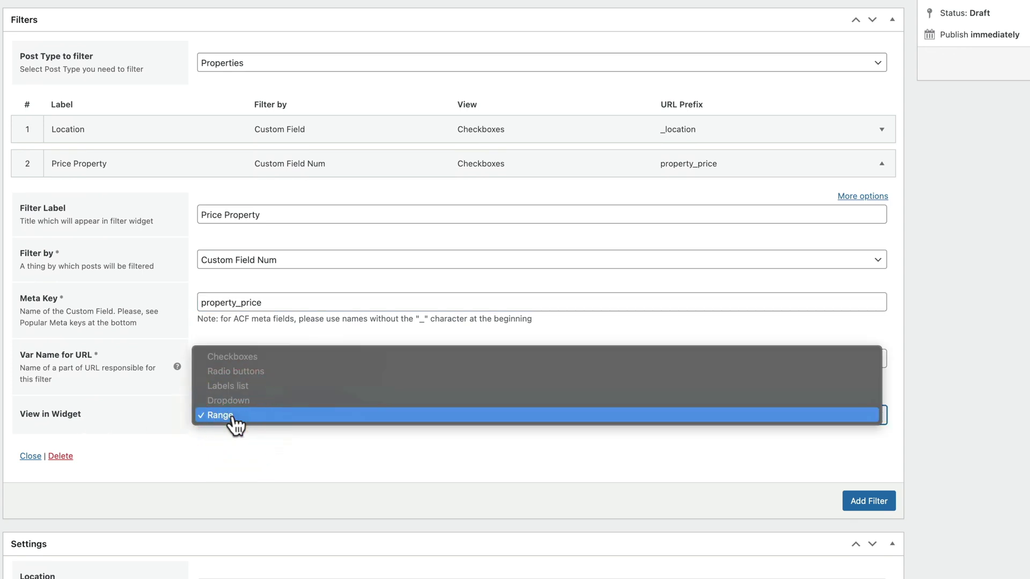
left_click(228, 445)
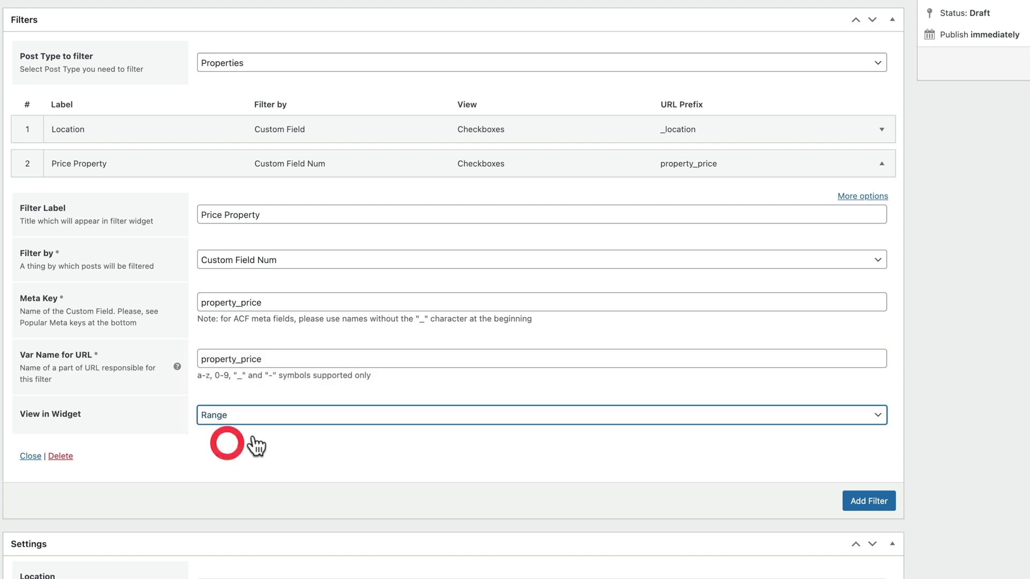
left_click(844, 202)
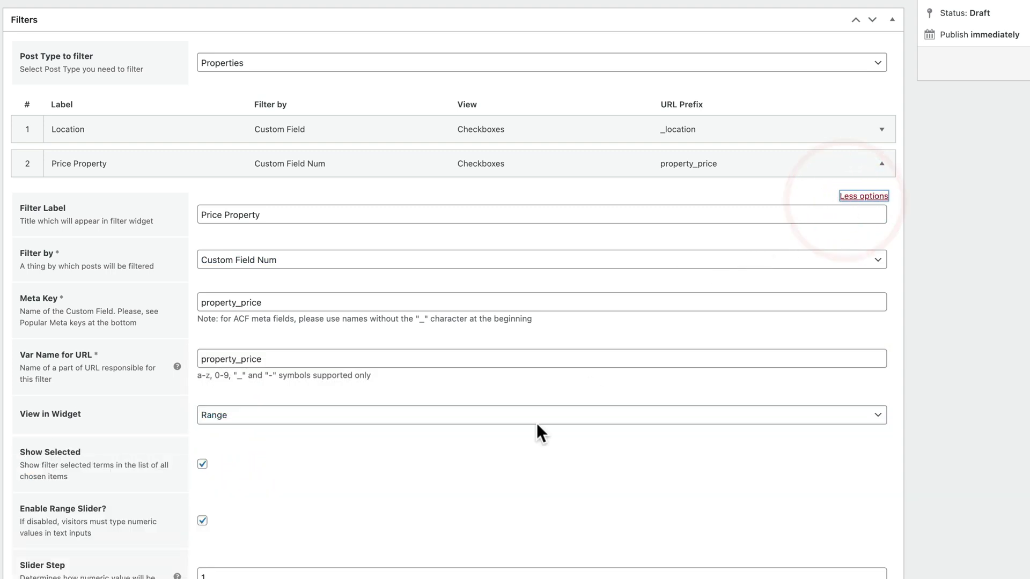
scroll(536, 423, "down", 4)
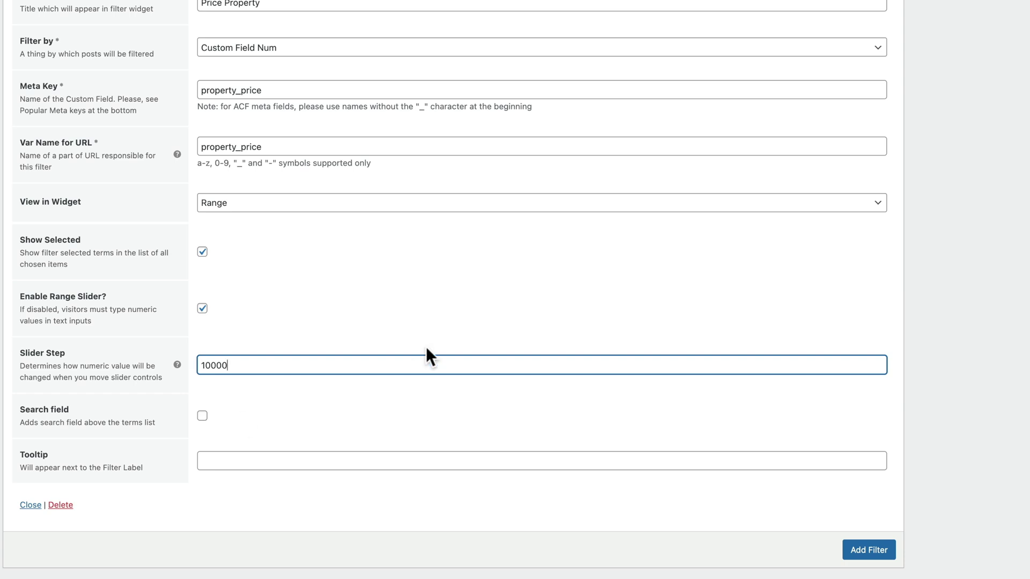
scroll(426, 346, "up", 4)
Step: Add a third filter, Property Type, filtering by Property Types
left_click(843, 145)
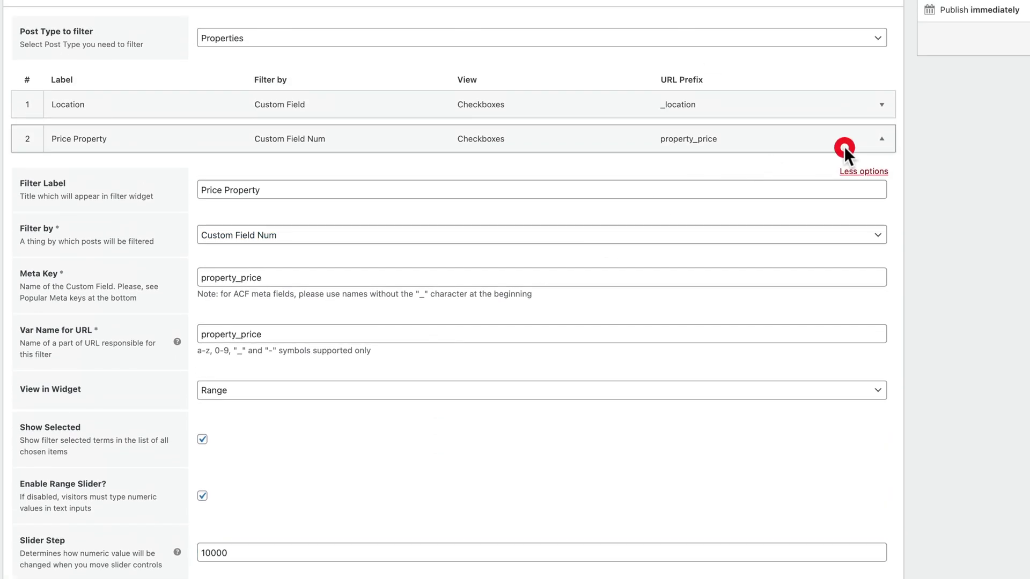
left_click(879, 139)
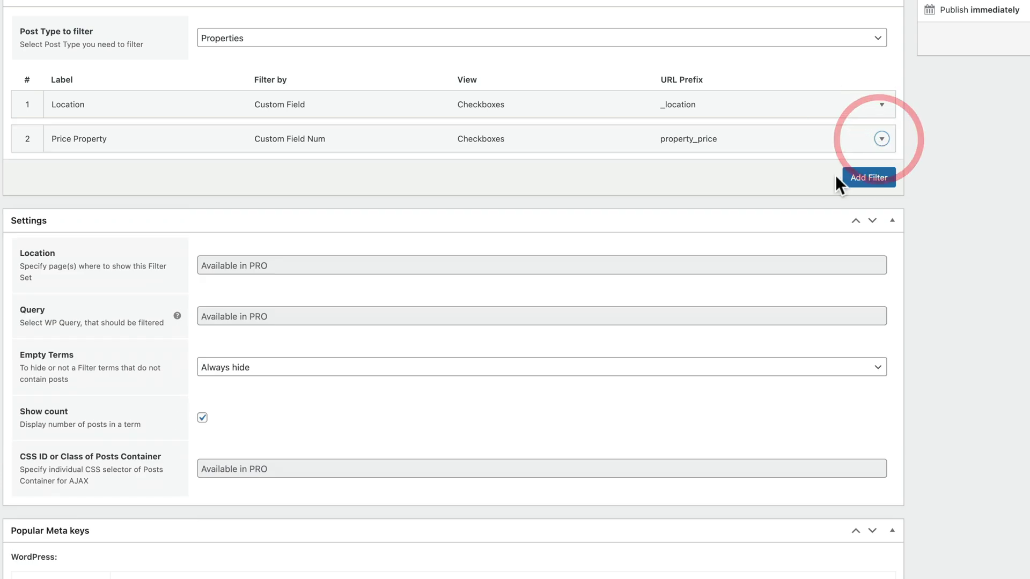
left_click(863, 179)
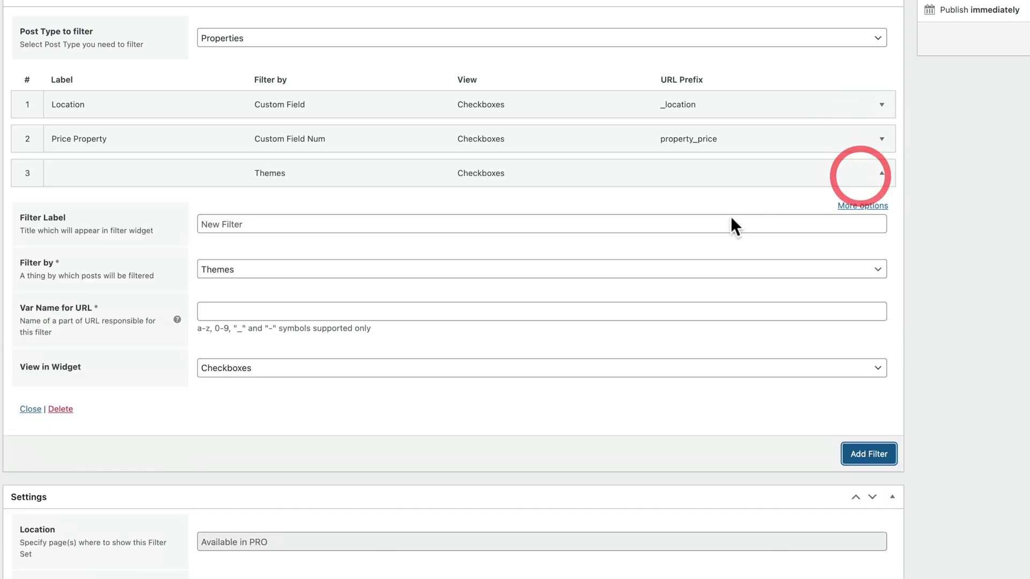
left_click(246, 221)
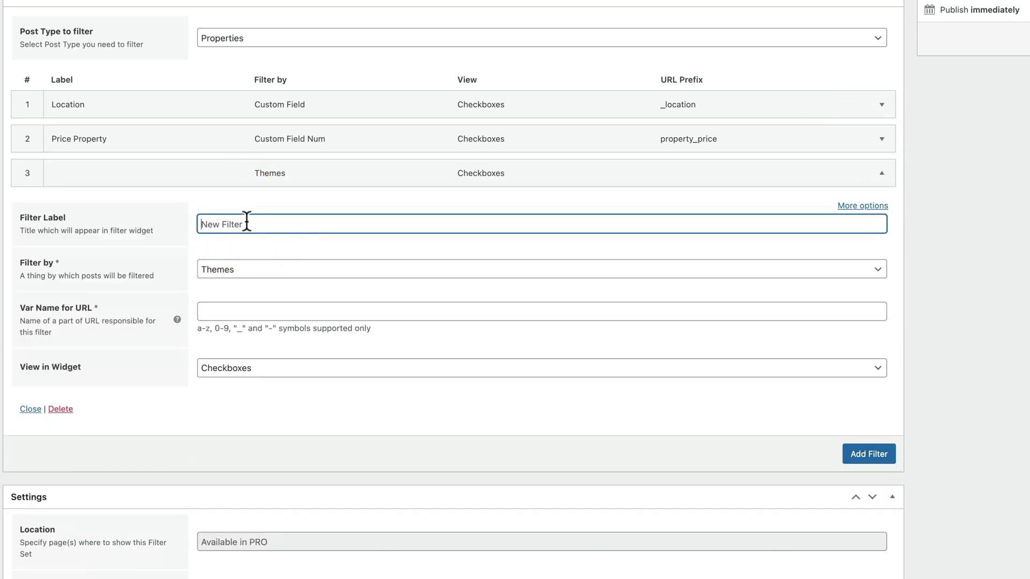
left_click(240, 269)
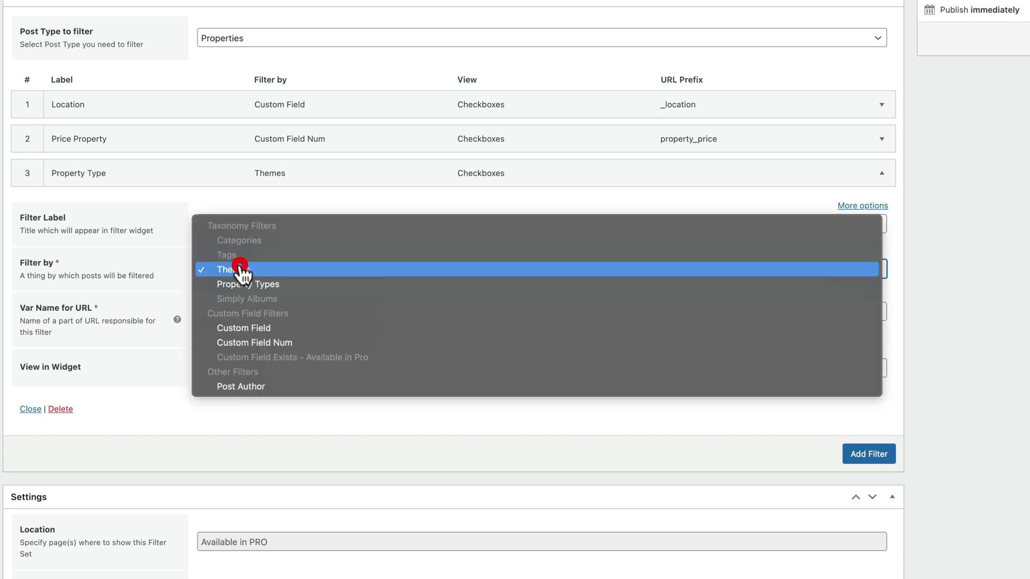
left_click(267, 287)
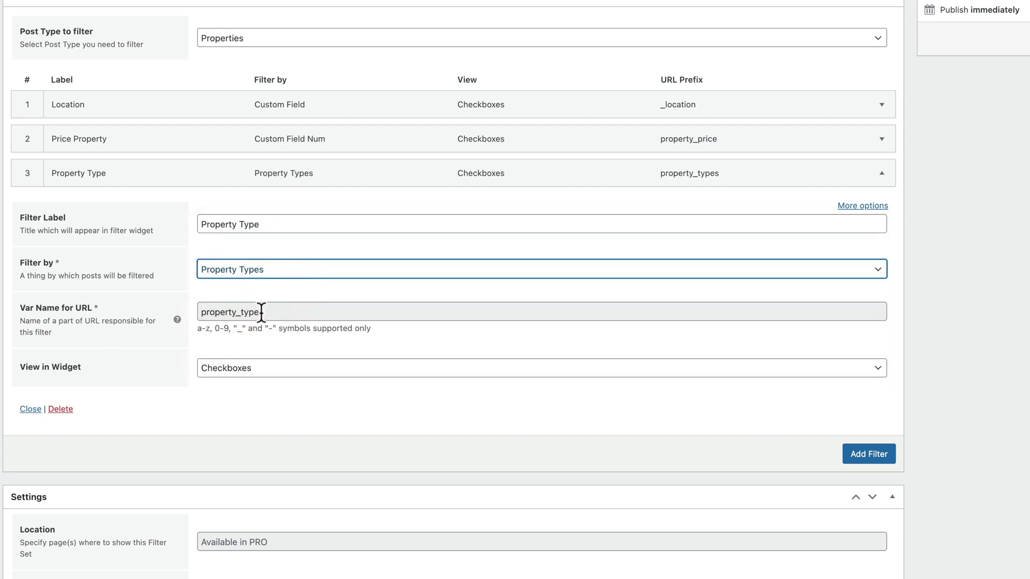
Step: Keep Property Type displayed as Checkboxes and briefly review its extra options
left_click(287, 369)
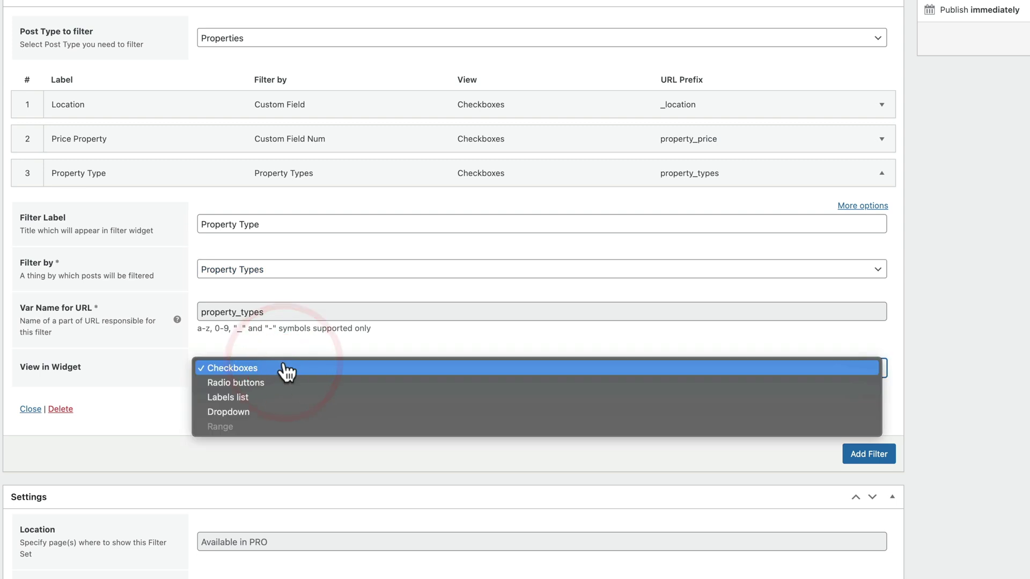
left_click(103, 377)
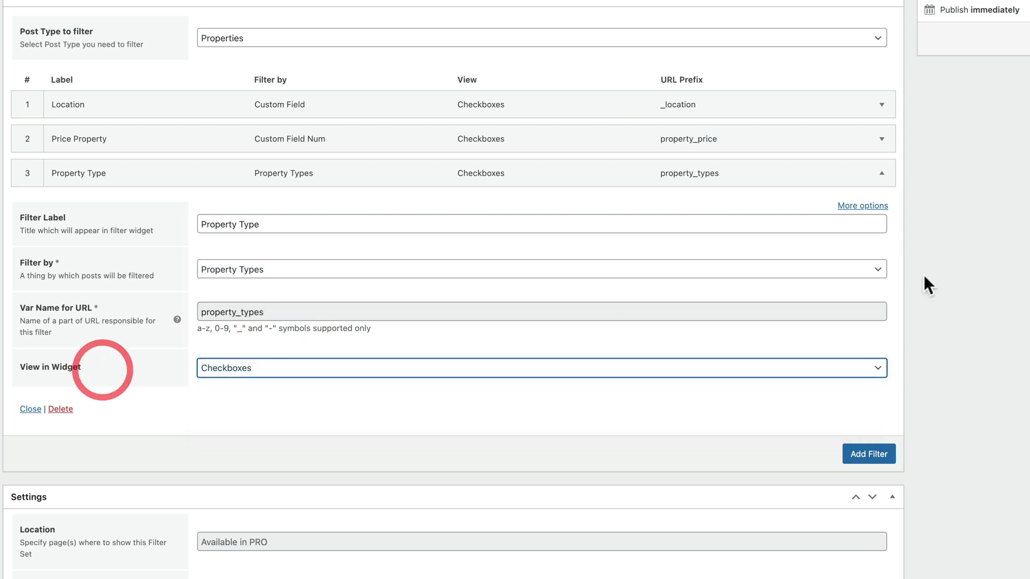
left_click(863, 206)
scroll(590, 362, "down", 5)
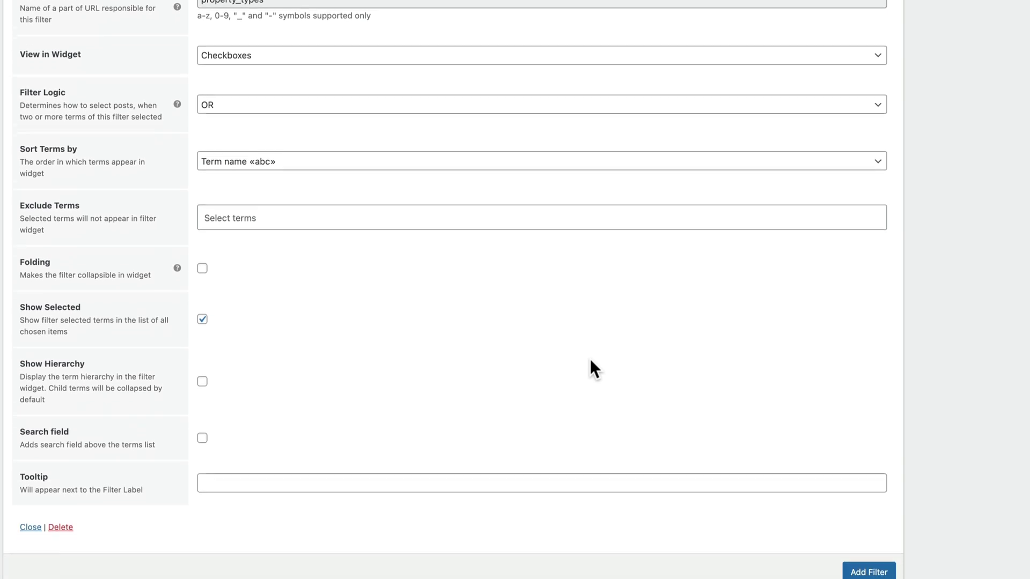
scroll(590, 360, "up", 6)
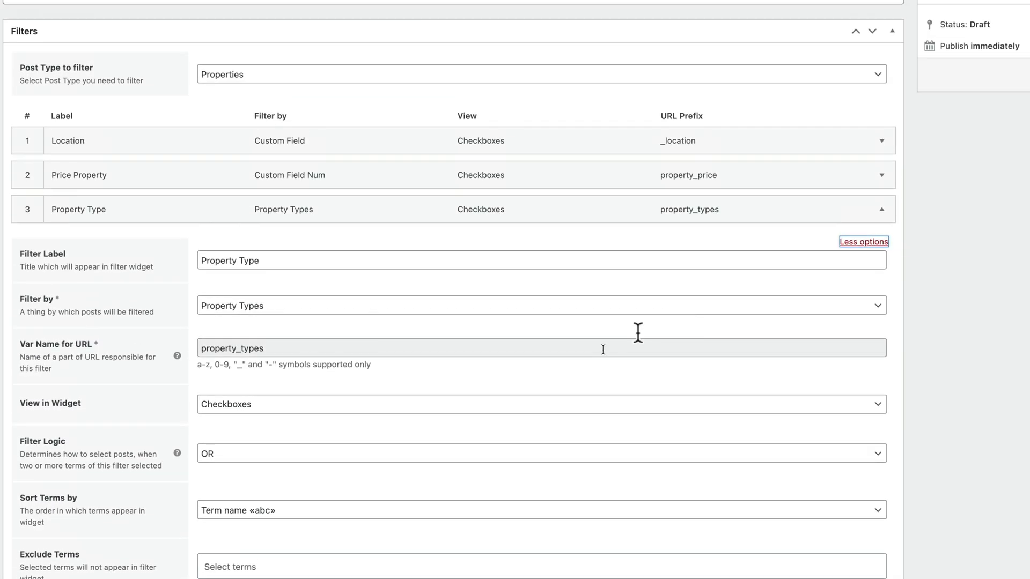
left_click(862, 243)
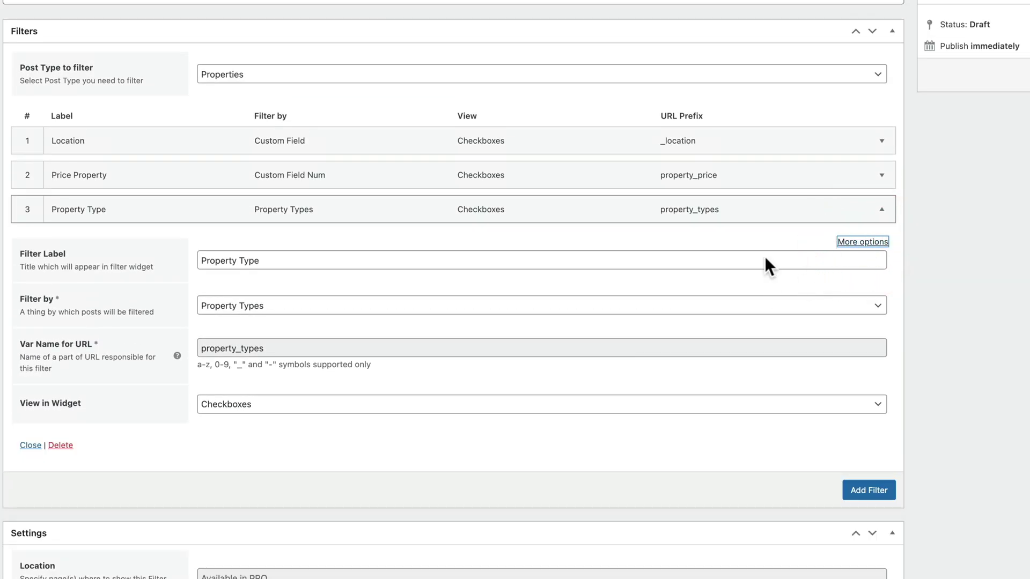
scroll(638, 357, "down", 5)
scroll(639, 357, "down", 4)
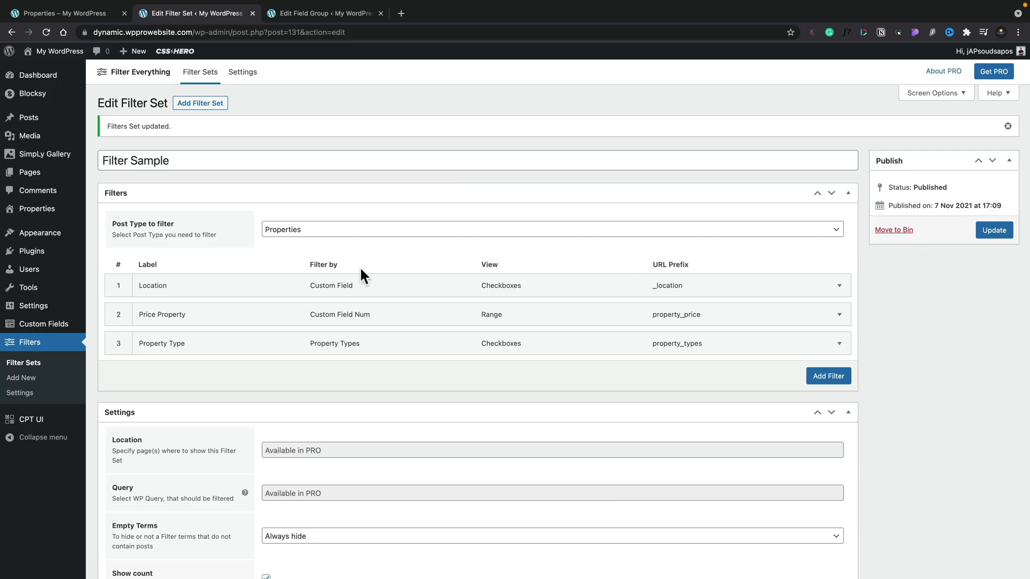
Step: Save Filter Sample with Location and Property Type as Checkboxes and Price Property as Range
mouse_move(78, 236)
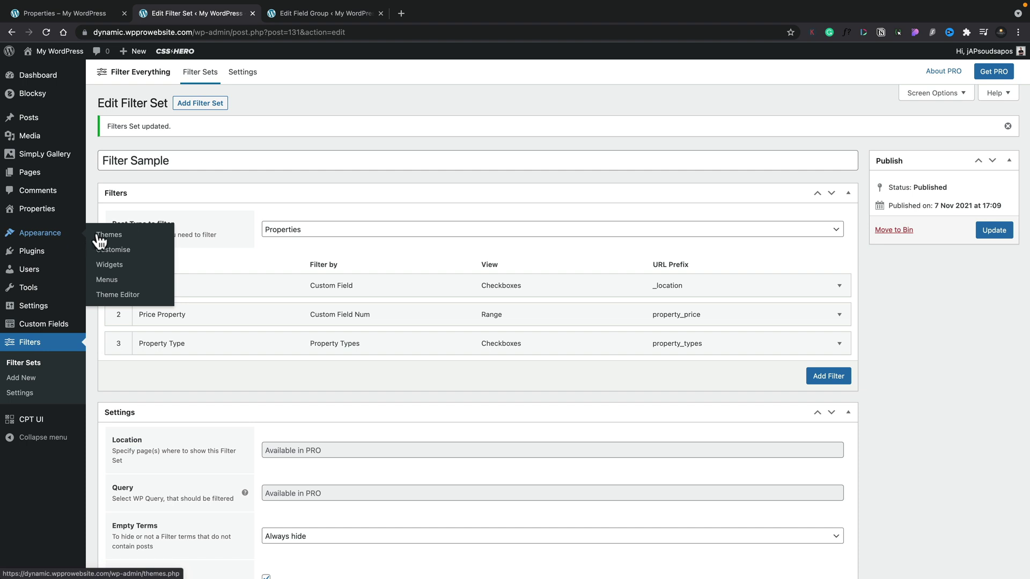
Step: Delete the old Filter Everything block from Property CPT Filters and search 'filte' for its replacement
left_click(110, 266)
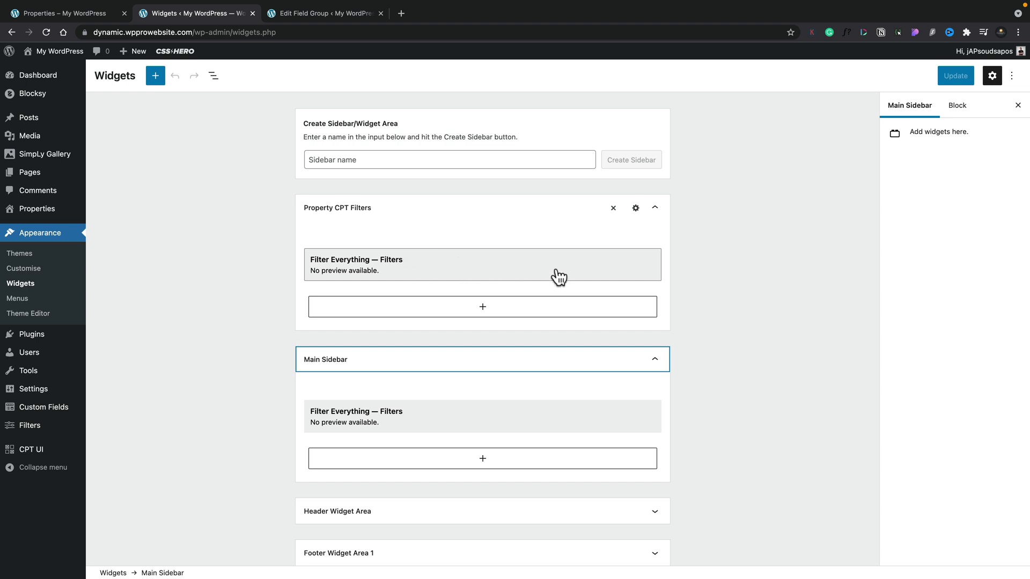
left_click(595, 263)
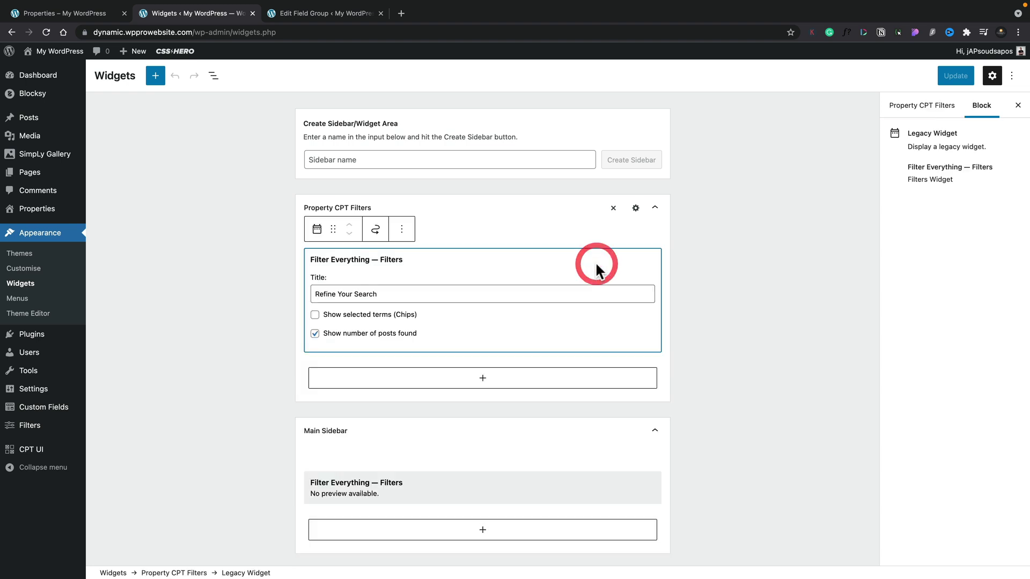
left_click(411, 228)
left_click(423, 408)
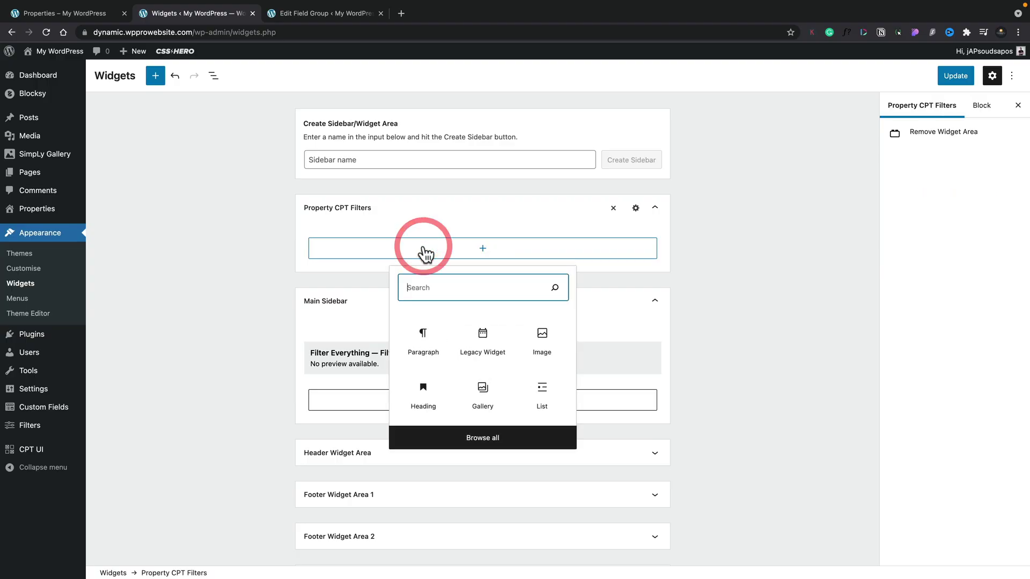
type("filte")
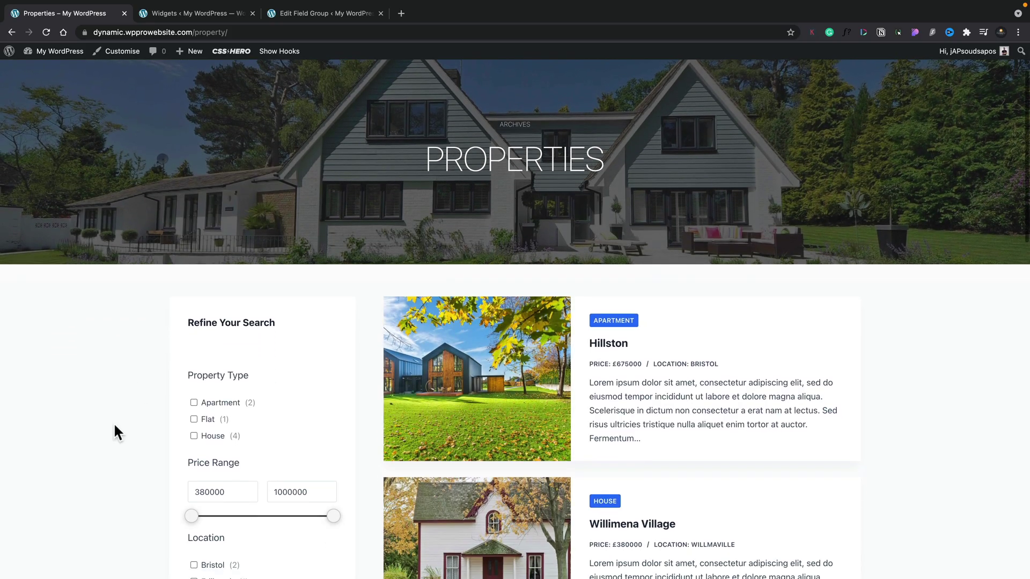
scroll(114, 425, "down", 2)
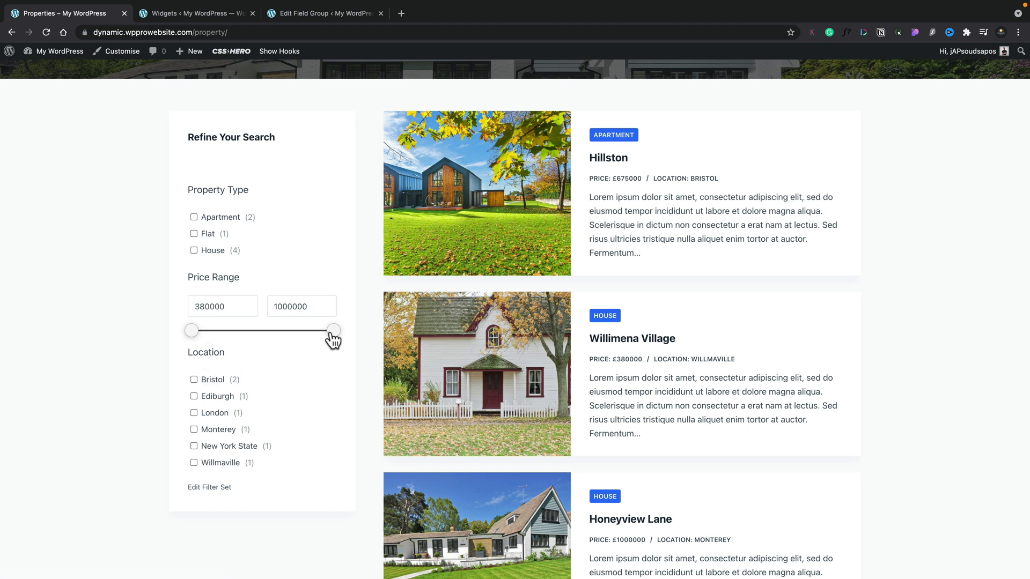
Step: Lower the price slider's maximum to 780000 on the Properties archive to narrow the listings
left_click_drag(333, 331, 293, 333)
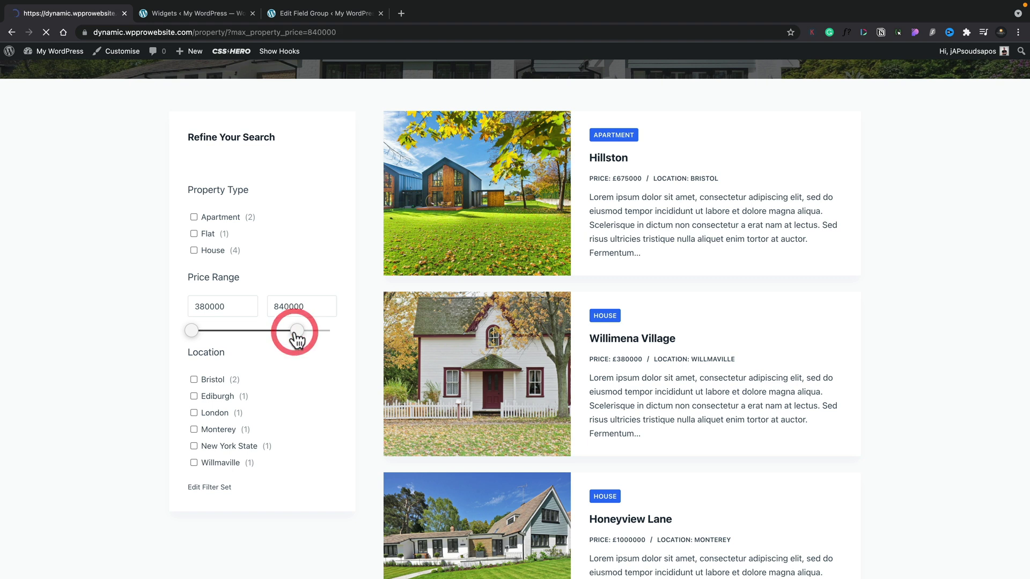
scroll(342, 456, "down", 9)
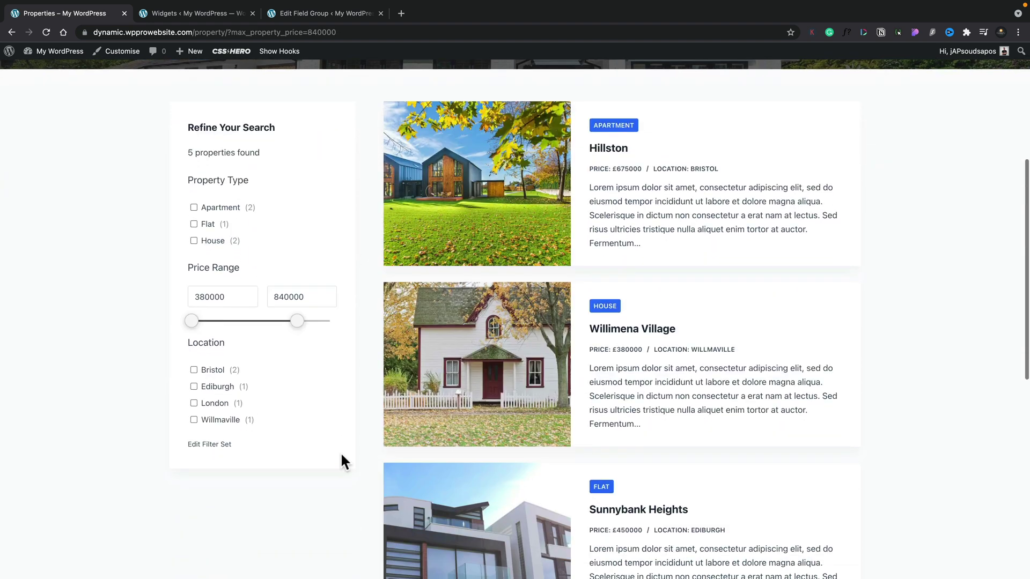
scroll(341, 456, "down", 4)
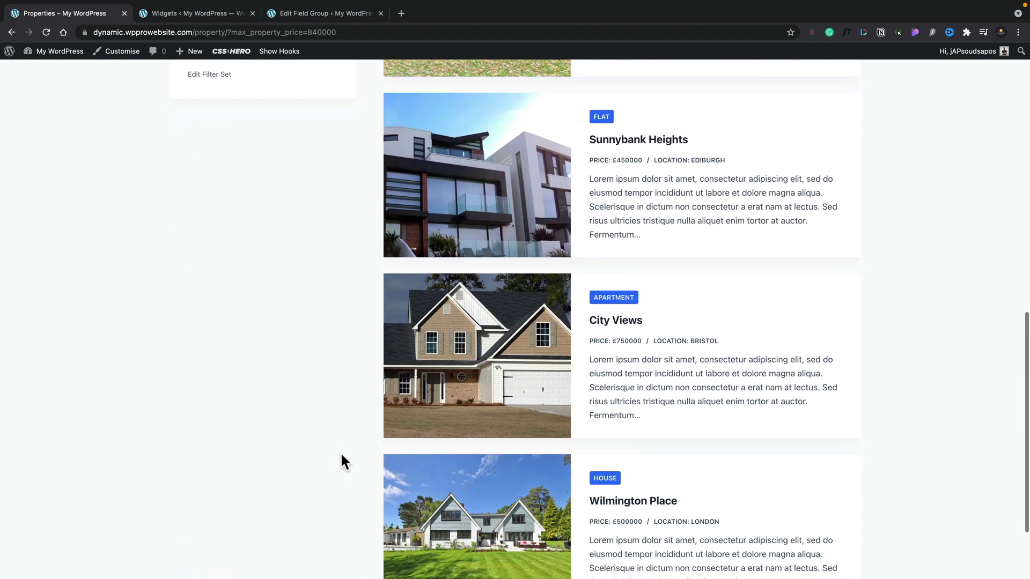
scroll(341, 455, "up", 8)
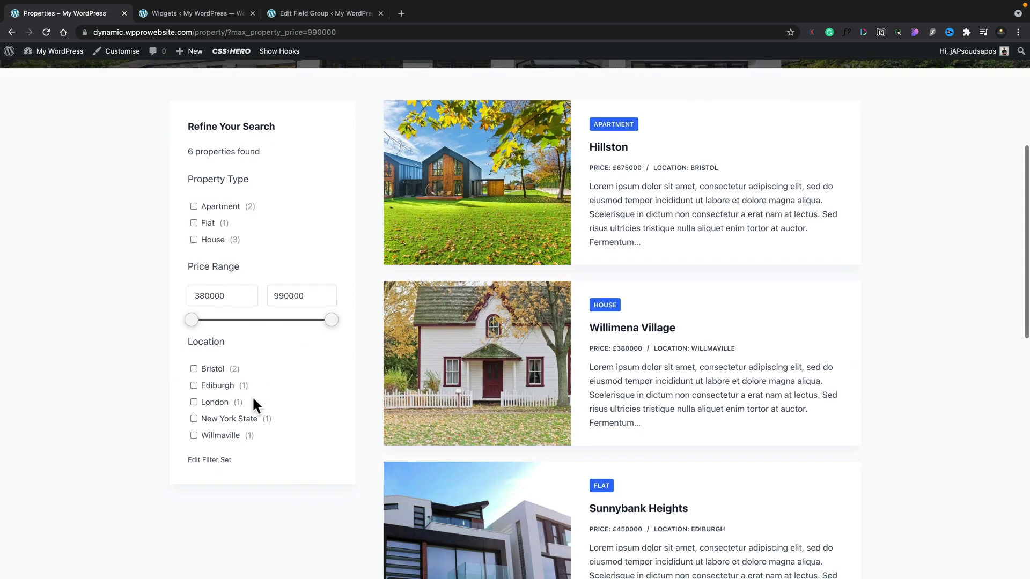
left_click_drag(333, 324, 274, 327)
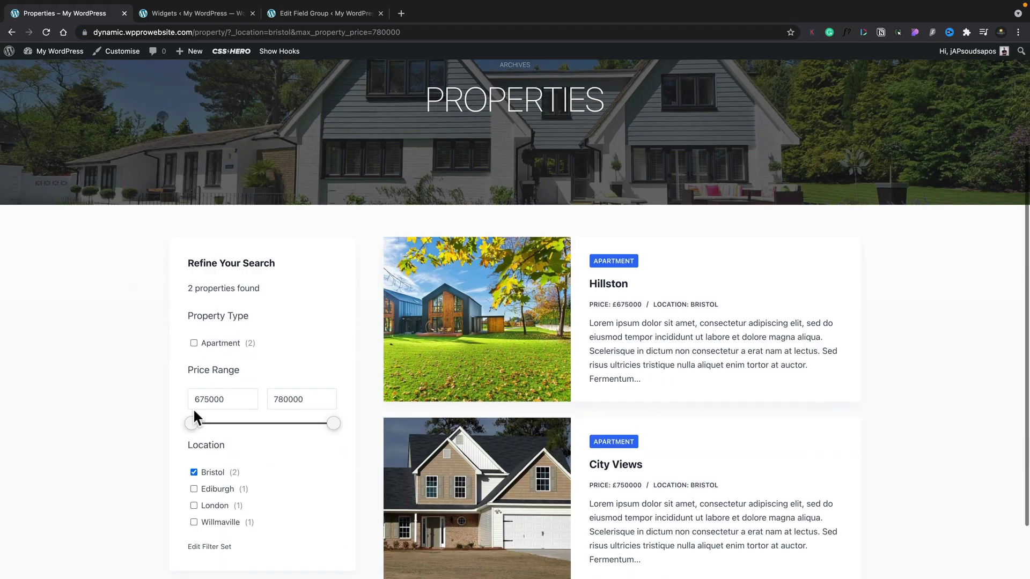
scroll(194, 412, "down", 2)
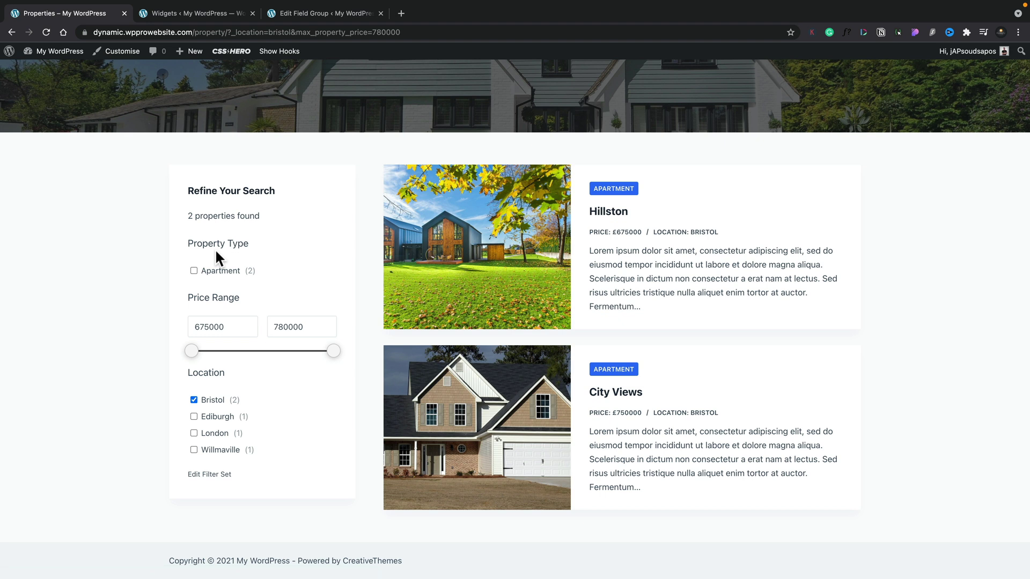
Step: Select the location and price filter parameters in the filtered archive's URL
left_click(409, 31)
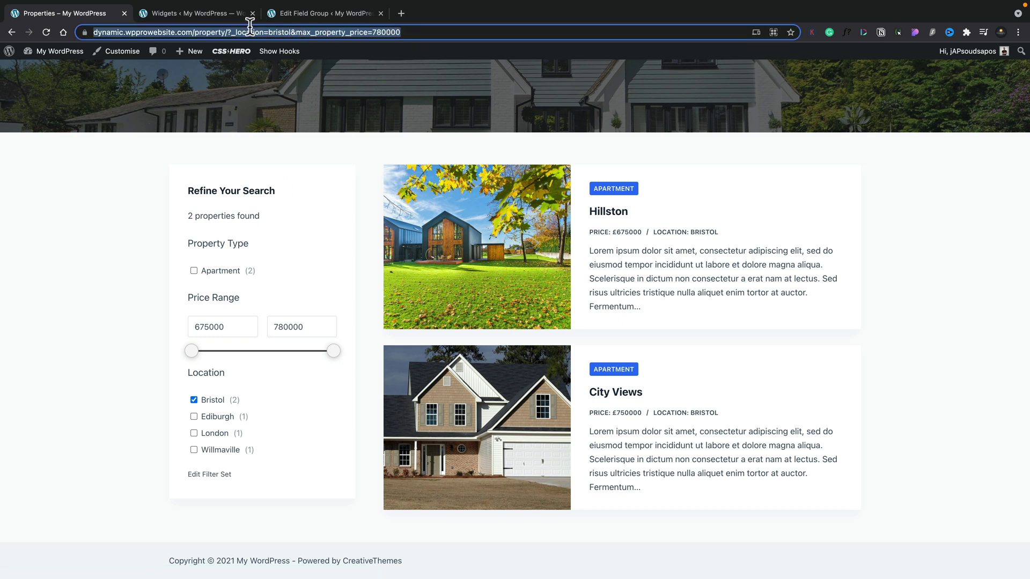
left_click_drag(408, 32, 229, 32)
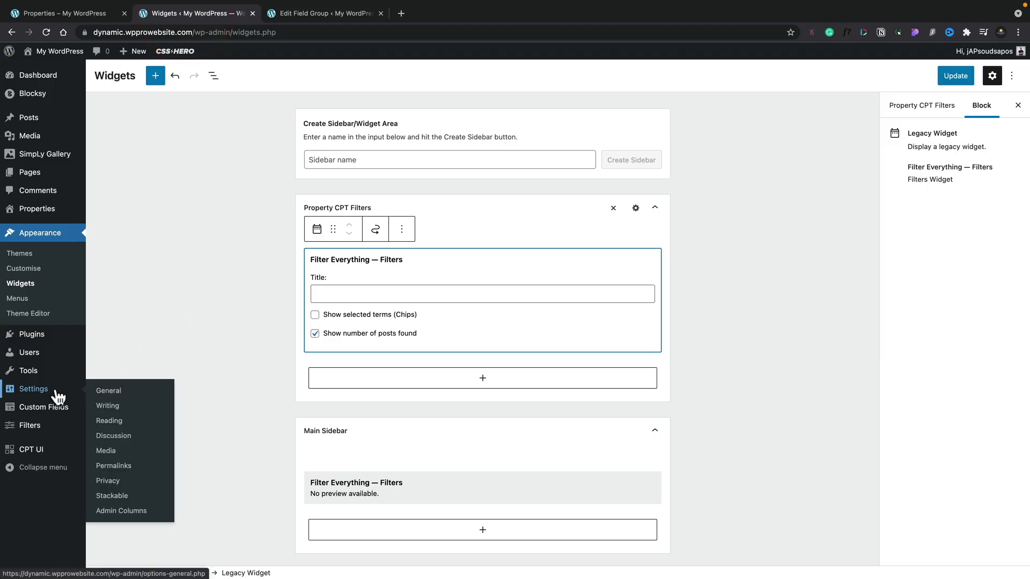
Step: Open Filters > Settings to reach the Filter Everything General settings tab
mouse_move(38, 427)
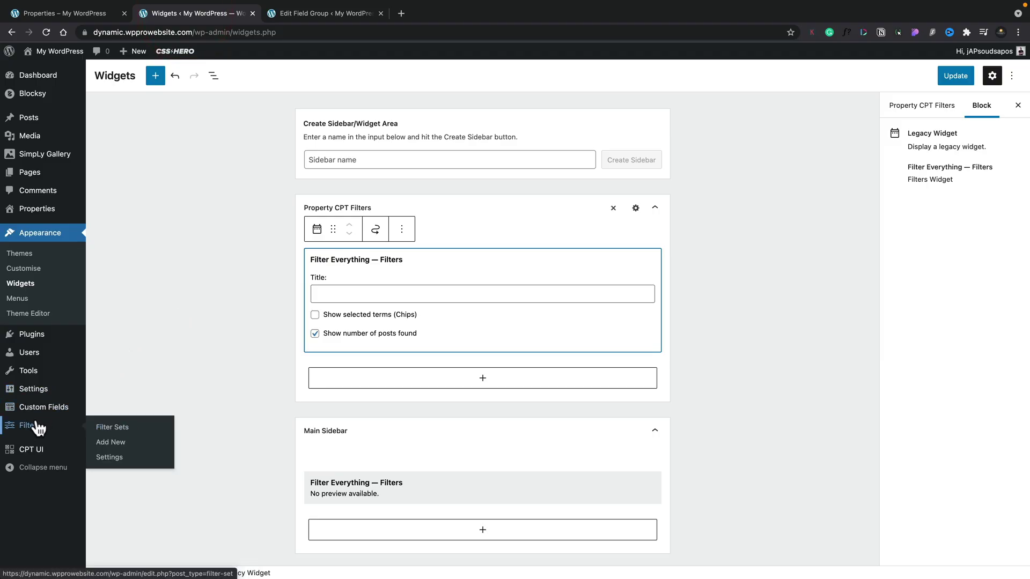
left_click(110, 458)
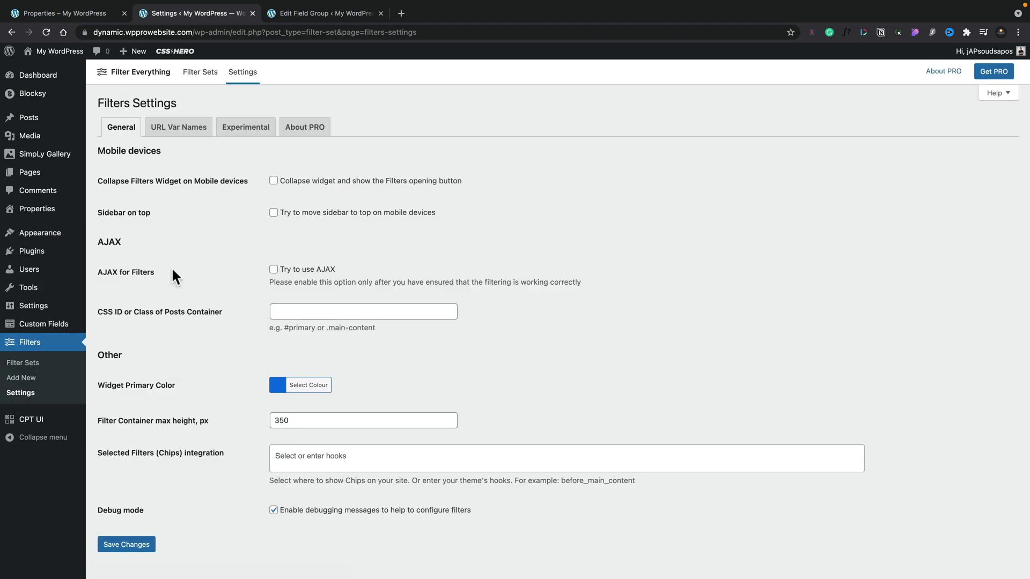